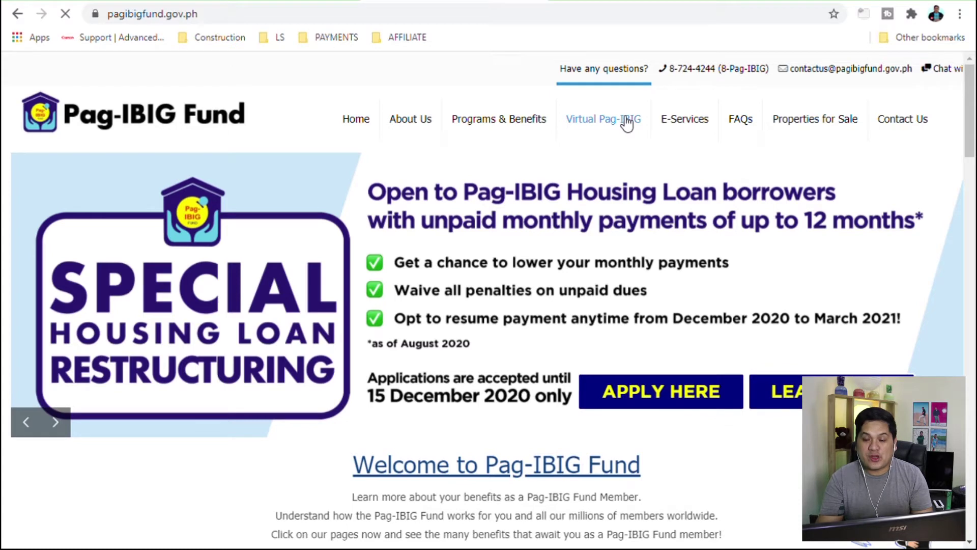
Step: Go to Virtual Pag-IBIG, accept the data privacy terms, and continue to account creation
click(627, 122)
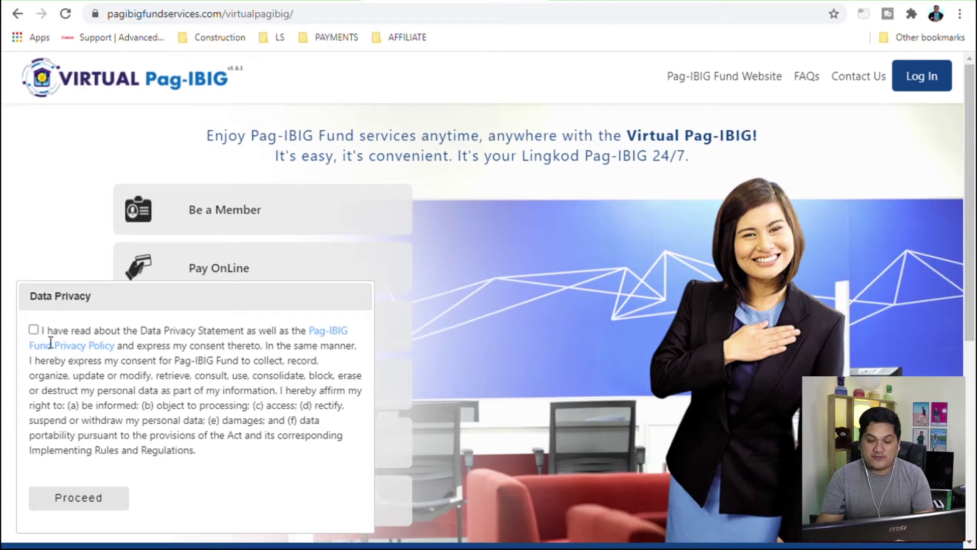
click(90, 495)
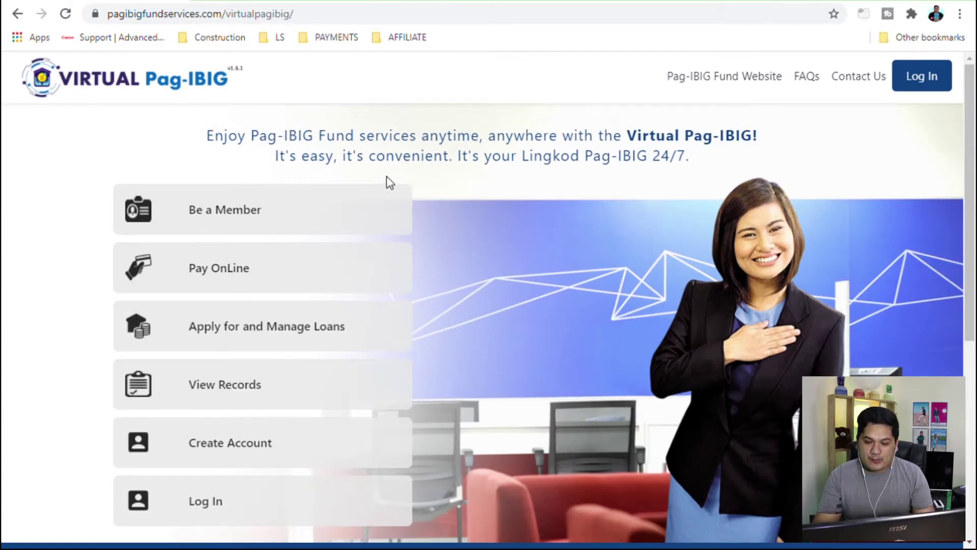
click(328, 453)
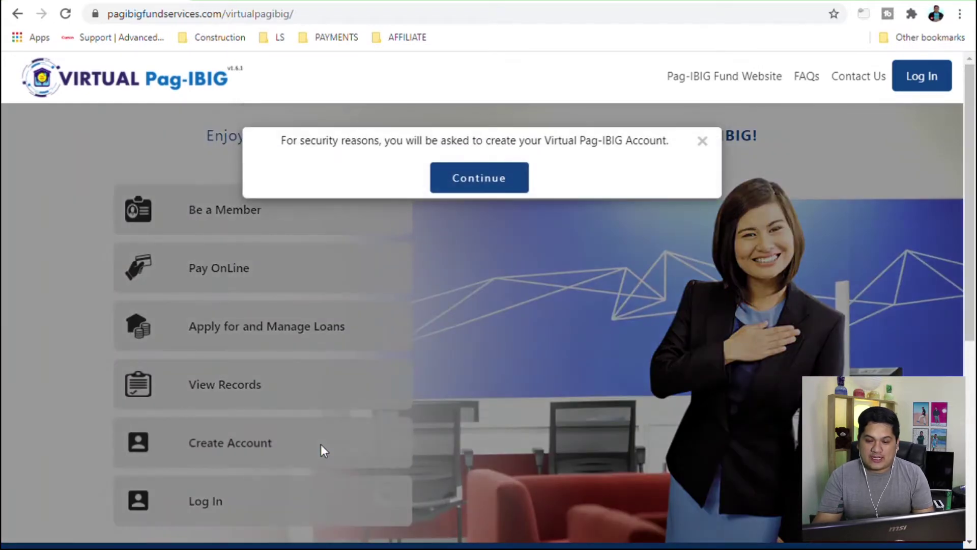
click(496, 189)
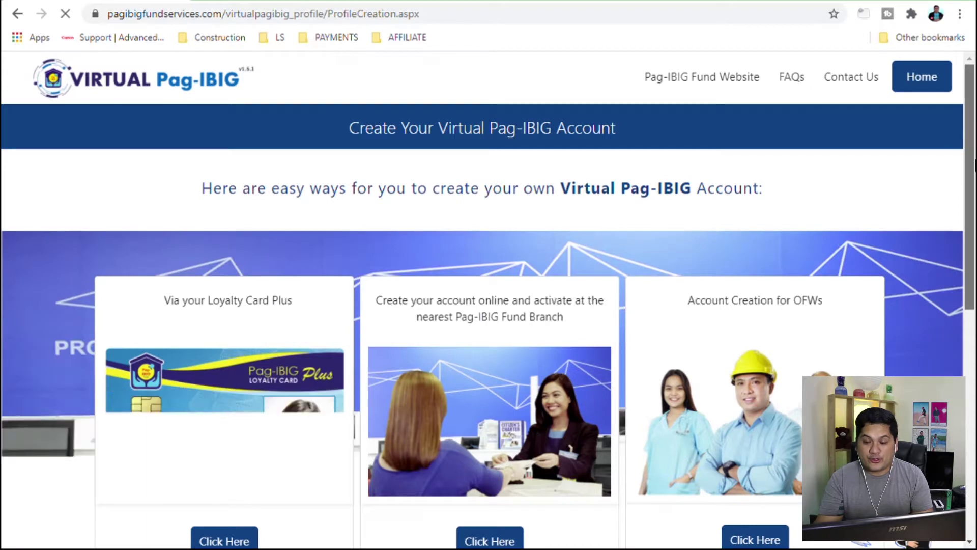
scroll(489, 306, down, 1)
scroll(488, 305, down, 1)
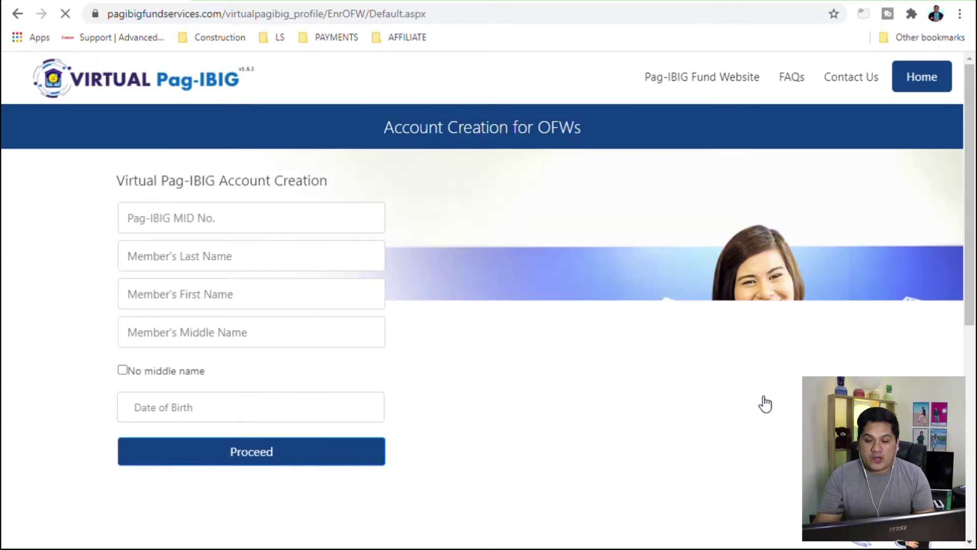
Step: Enter the member's MID number, last, first and middle names and birth date, then submit
click(197, 226)
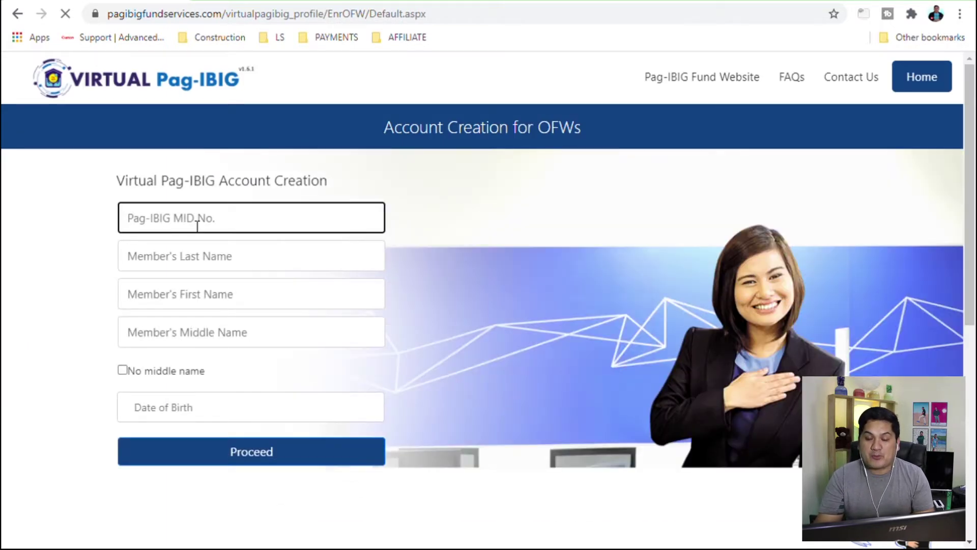
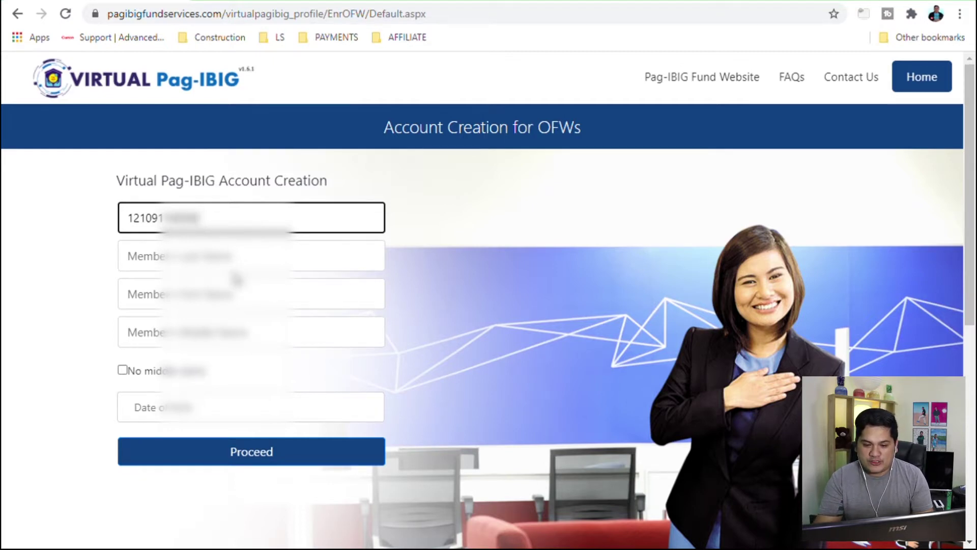
click(202, 267)
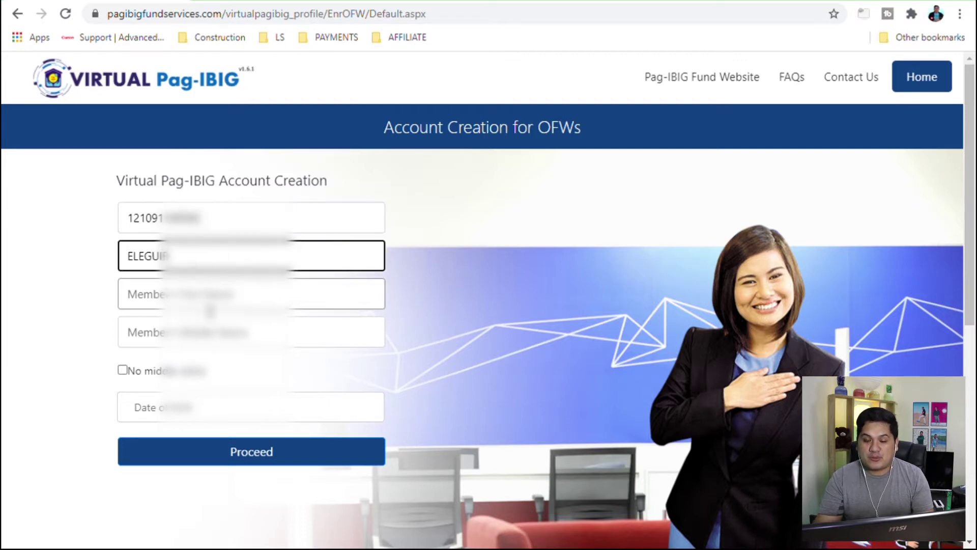
click(218, 304)
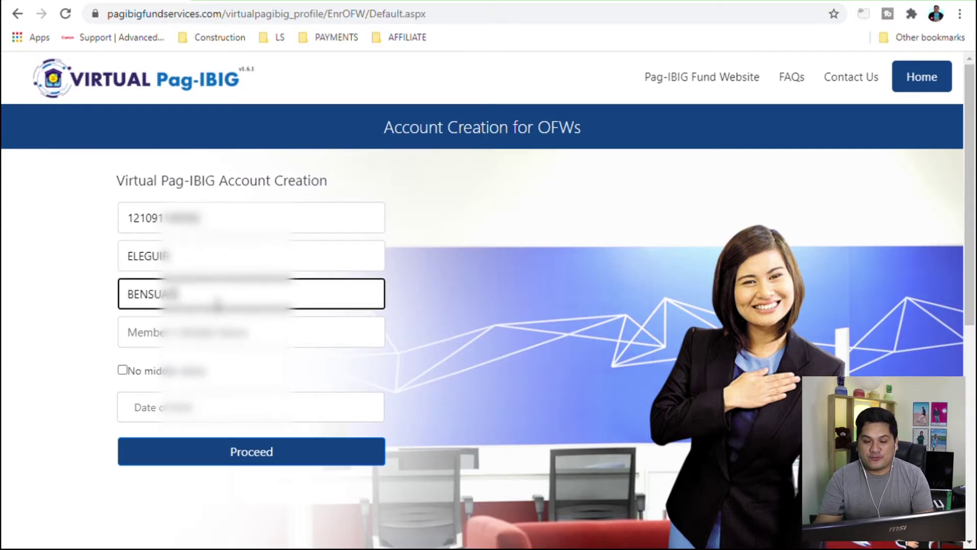
click(202, 333)
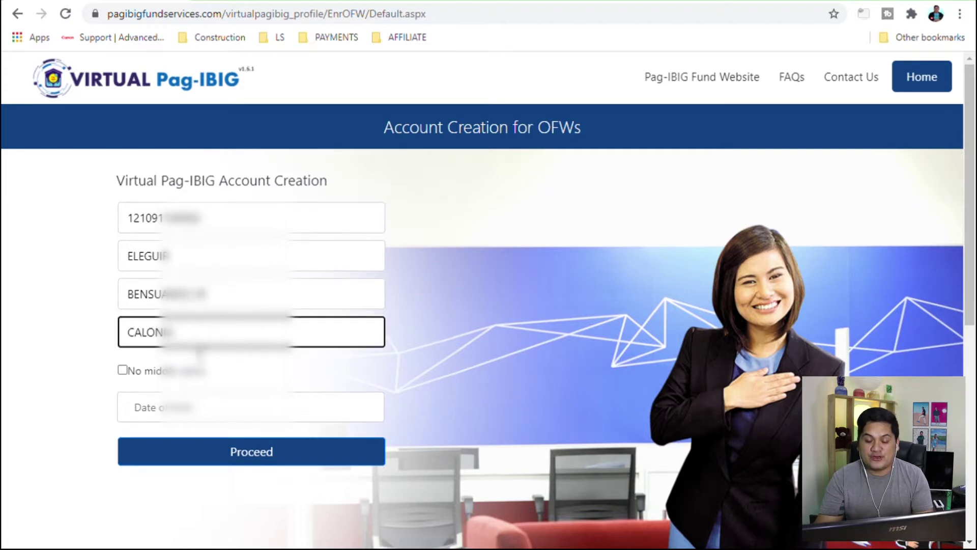
click(176, 414)
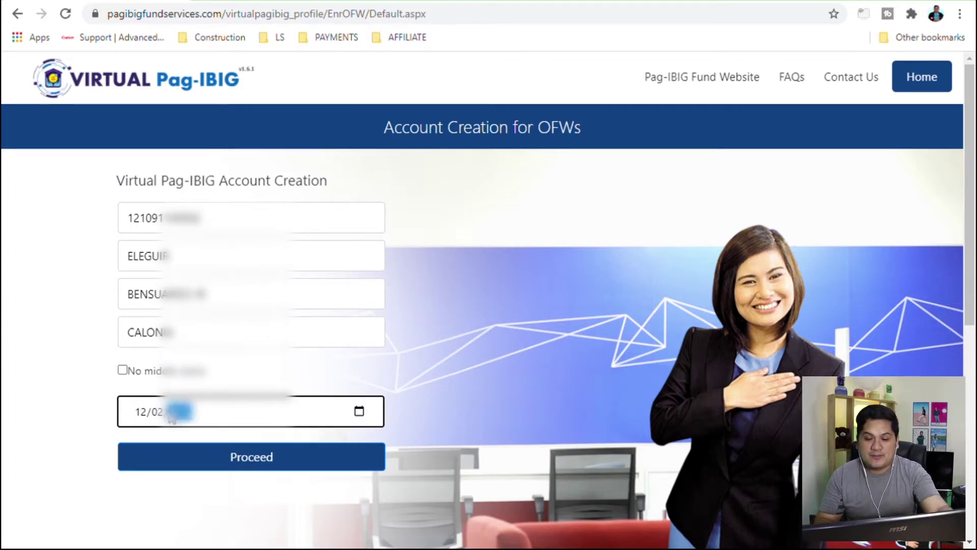
click(267, 469)
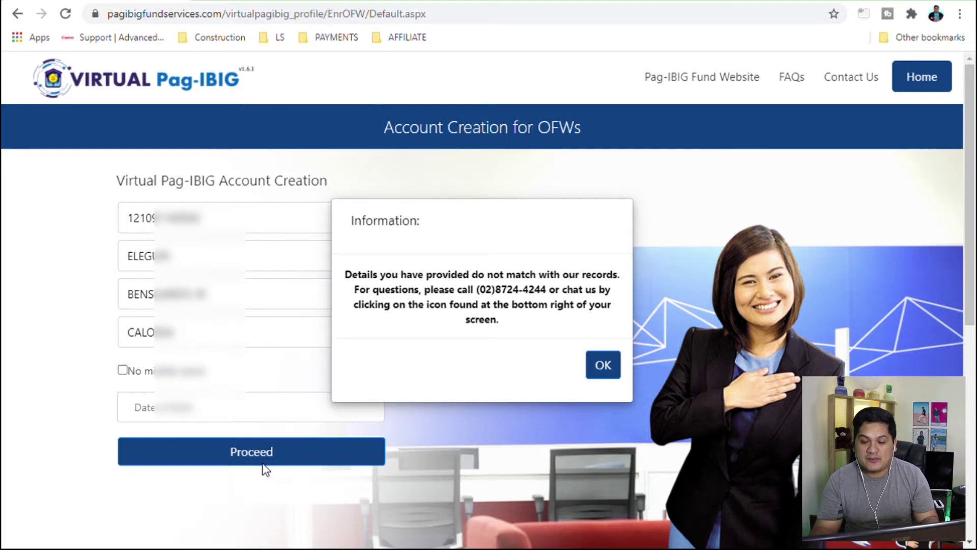
Step: After the records mismatch, correct the first name and birth date and resubmit
click(605, 368)
click(264, 305)
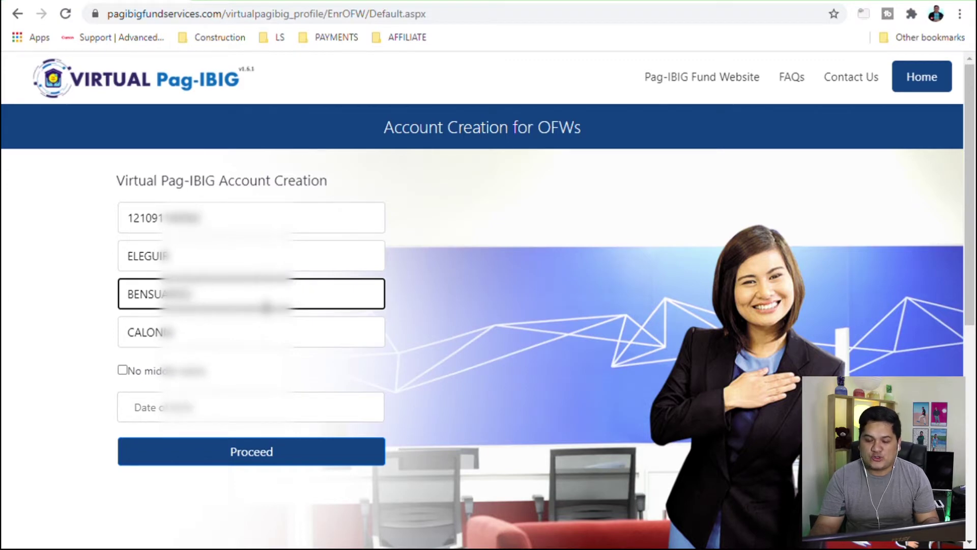
click(230, 415)
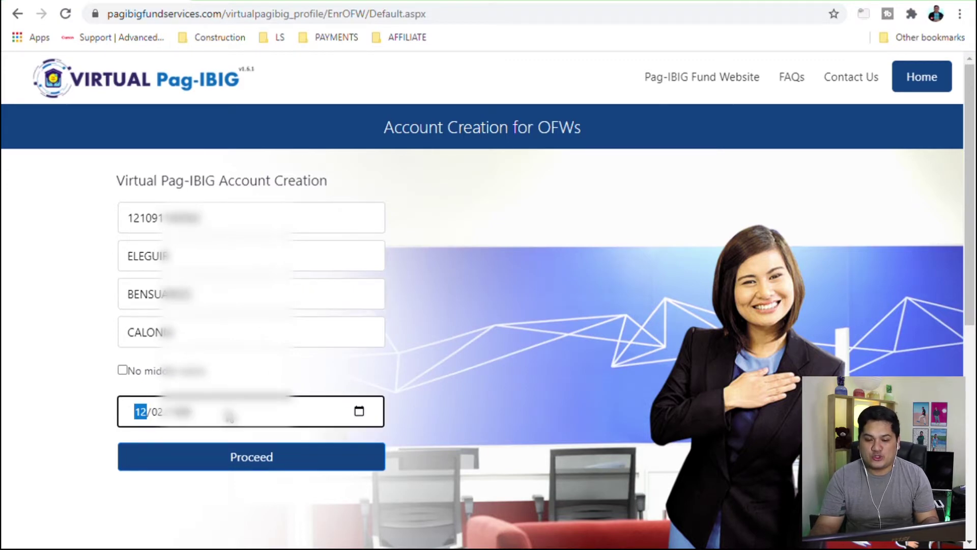
click(231, 458)
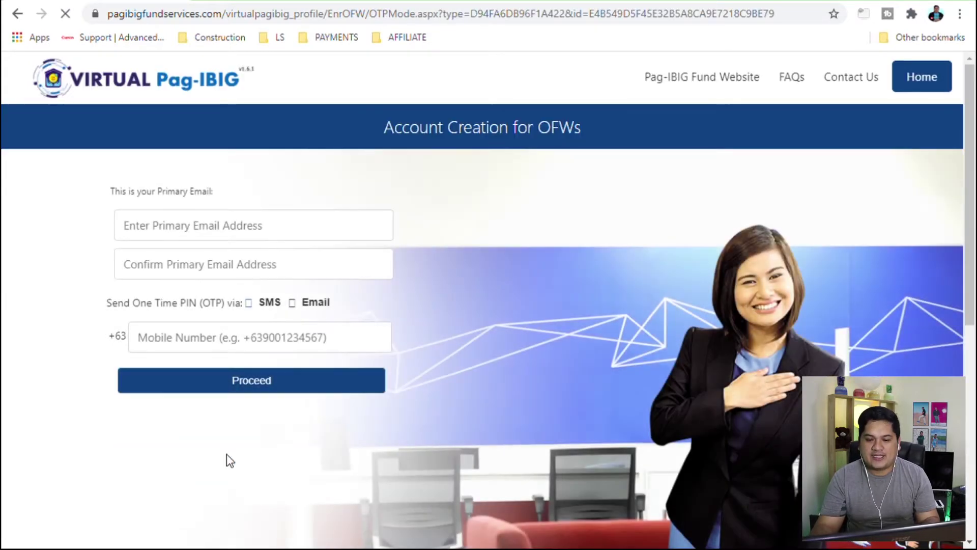
Step: Enter and confirm the primary email and choose email delivery for the one-time PIN
click(224, 236)
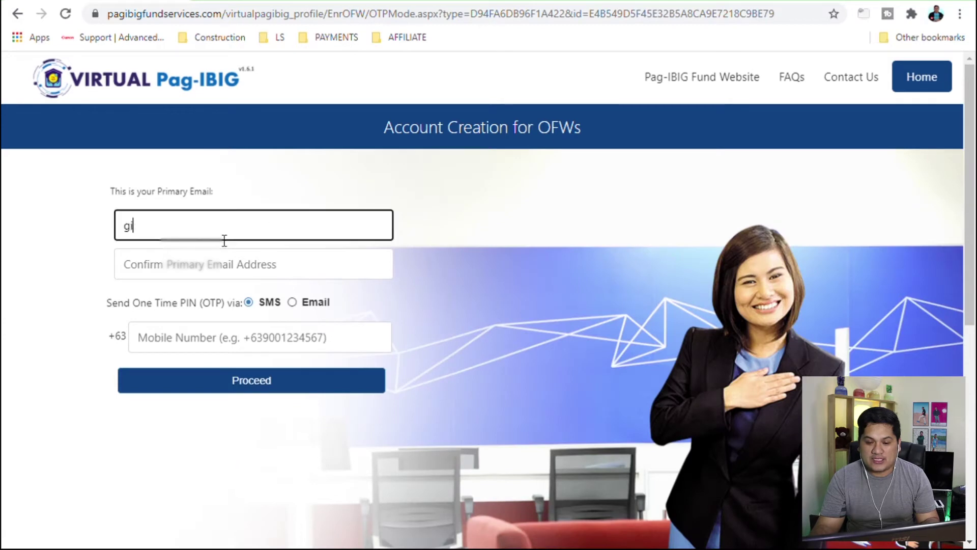
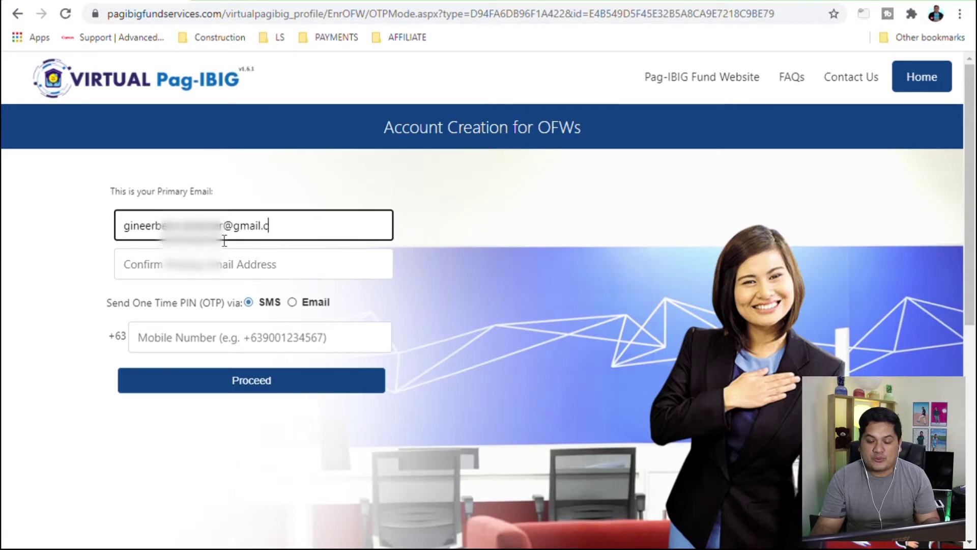
click(233, 266)
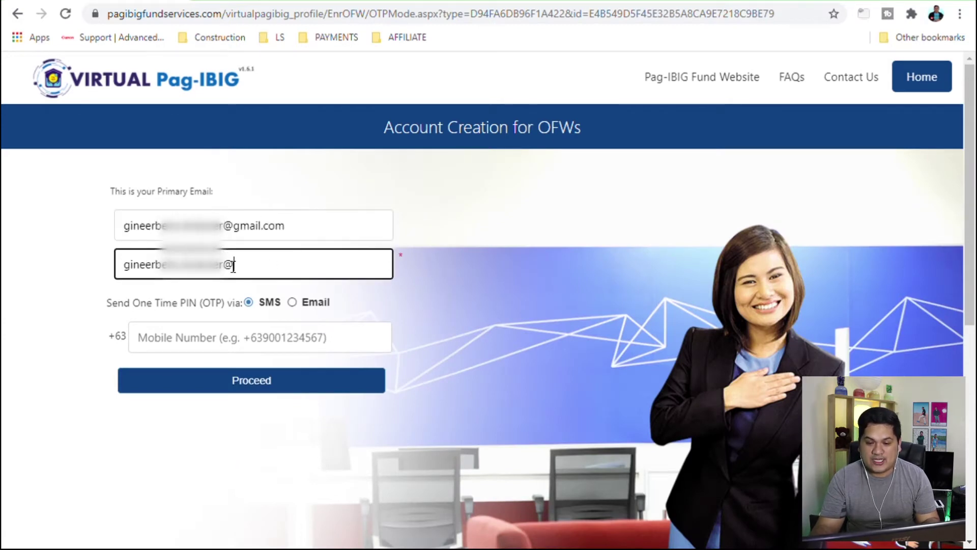
click(293, 303)
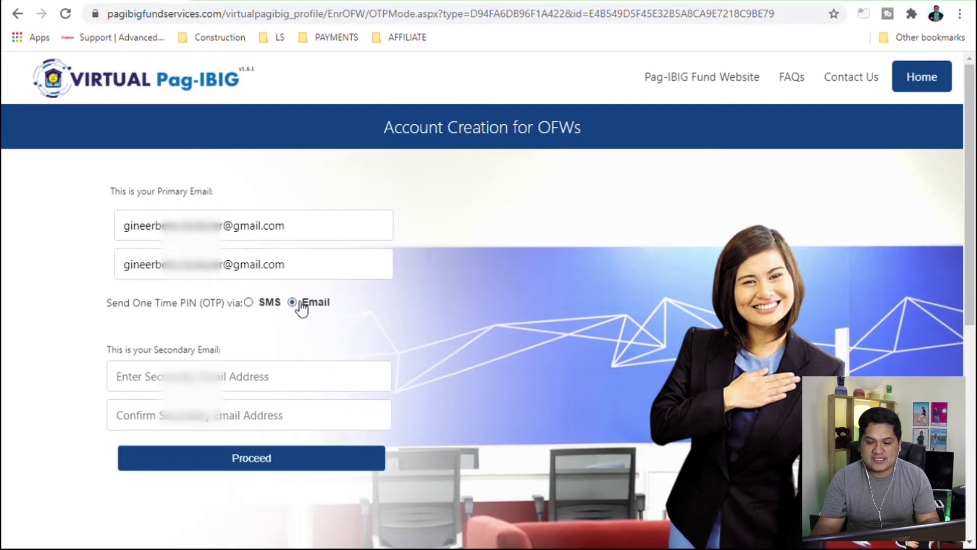
click(230, 386)
Step: Enter and confirm the secondary email, submit, and agree to receive the PIN by email
click(226, 380)
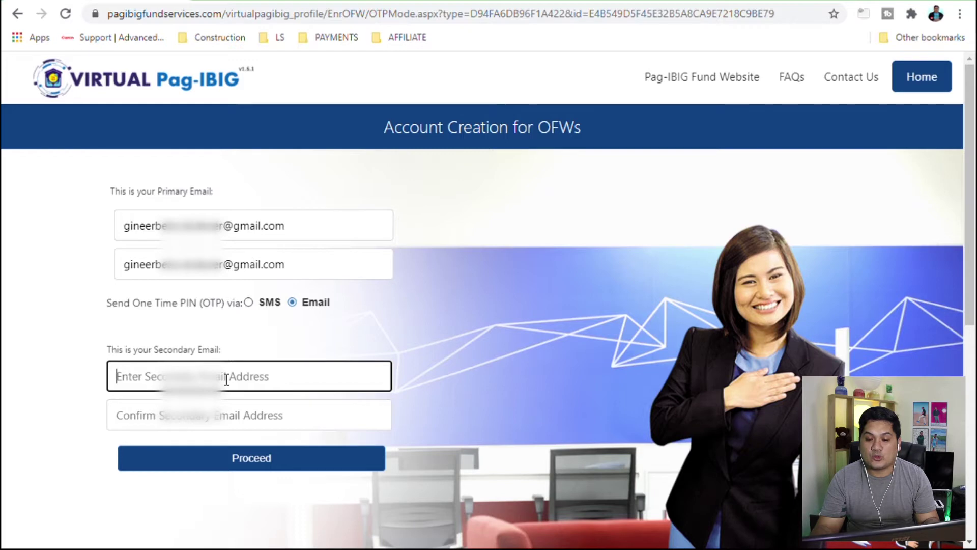
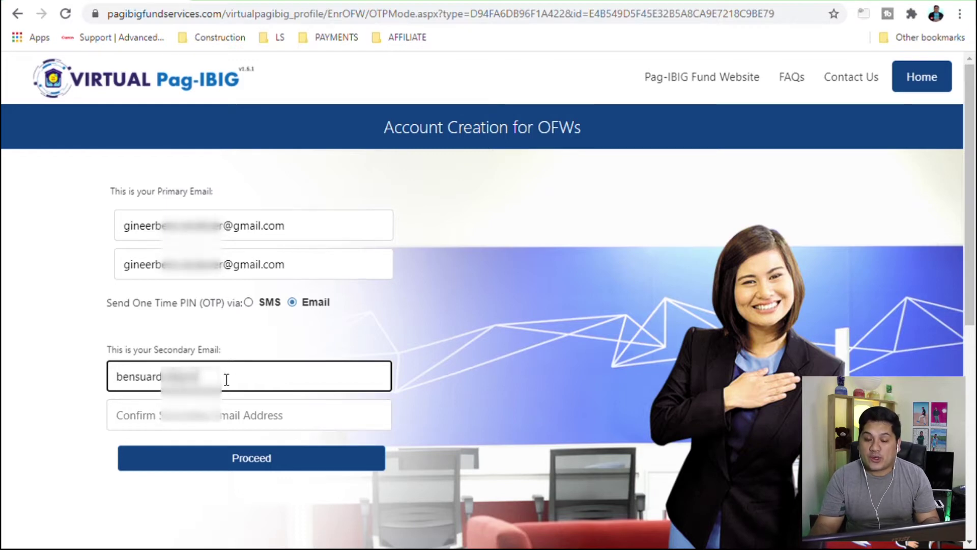
key(Tab)
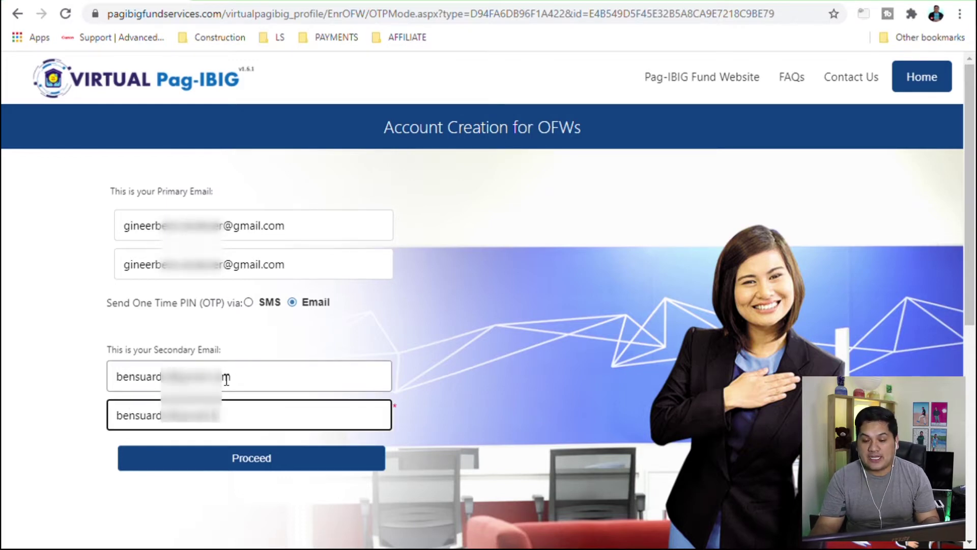
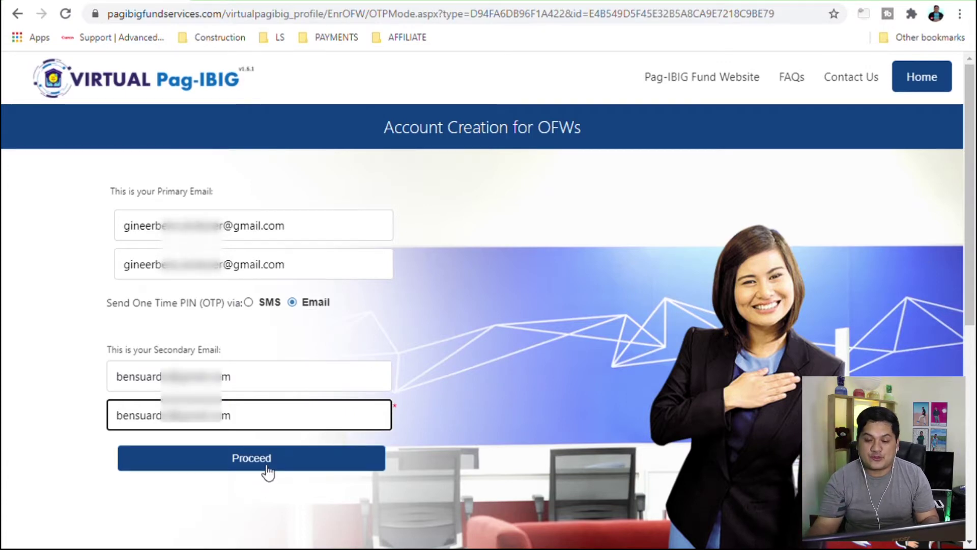
click(266, 468)
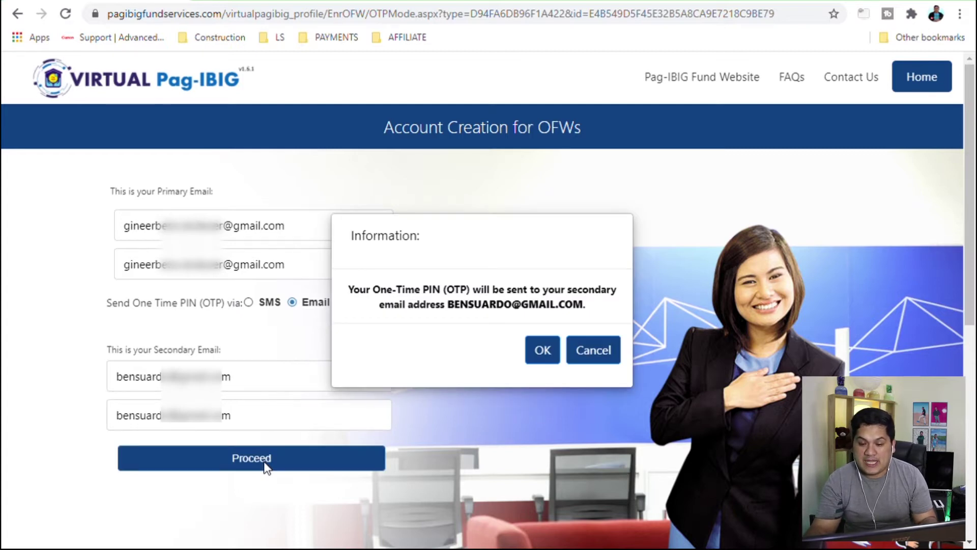
click(555, 362)
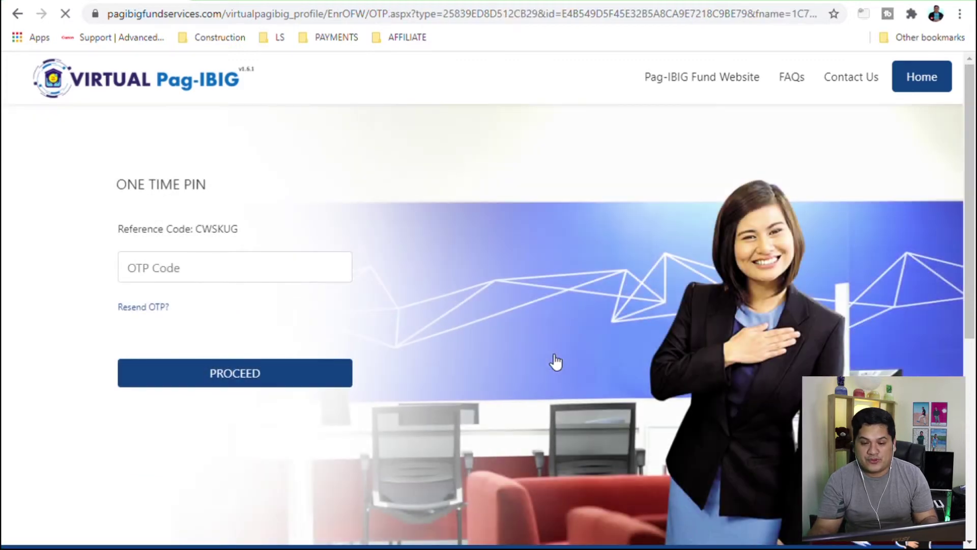
Step: Enter the one-time PIN from the email and submit it
click(204, 277)
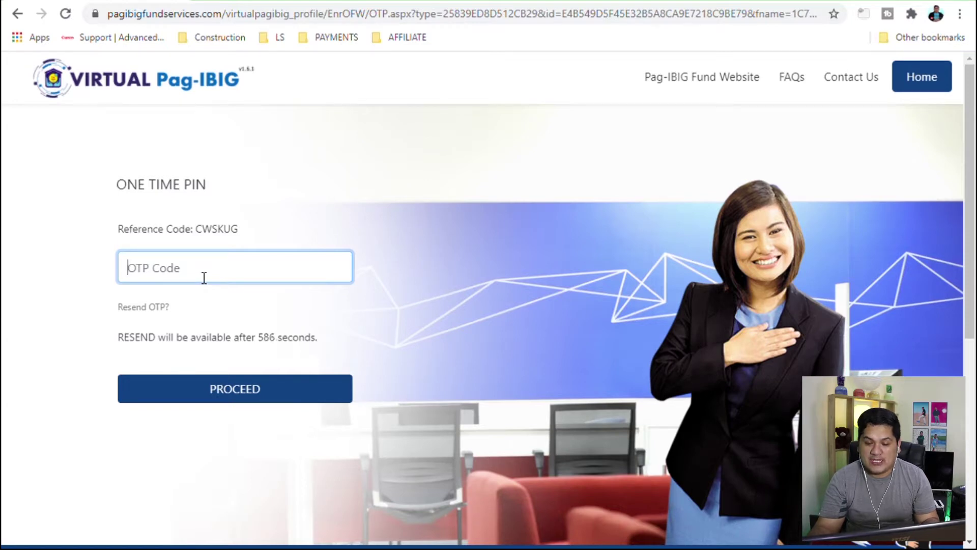
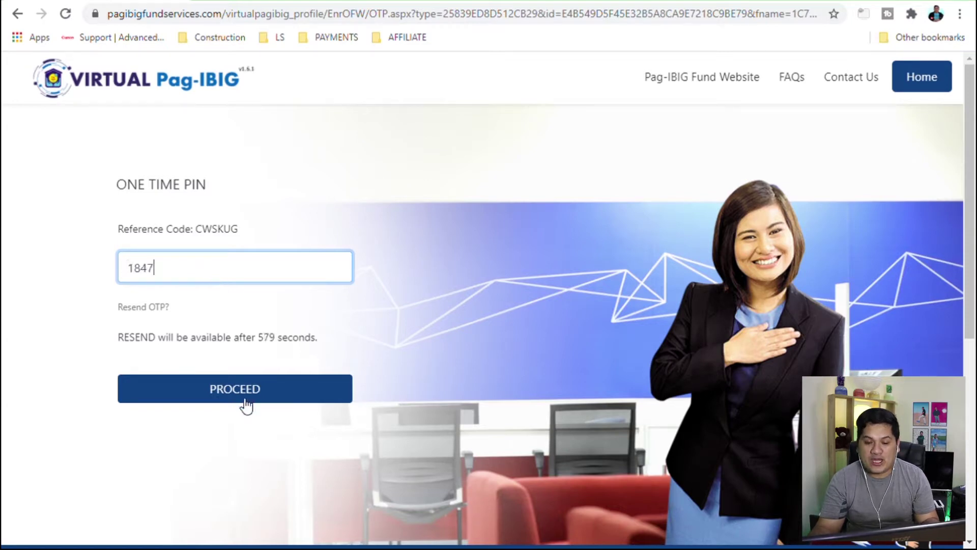
click(245, 406)
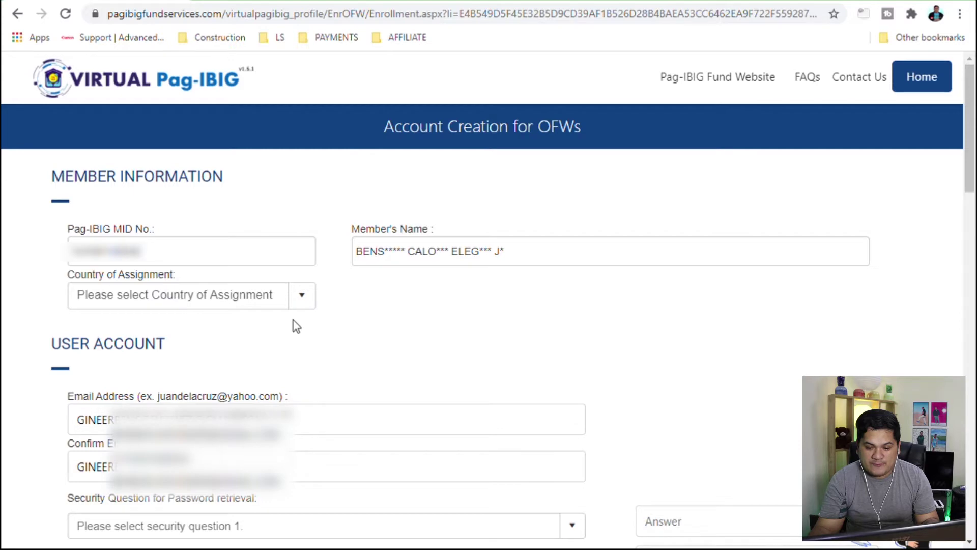
Step: Set Saudi Arabia as country of assignment and pick the first full-time job question first
click(301, 300)
text(sa)
click(121, 509)
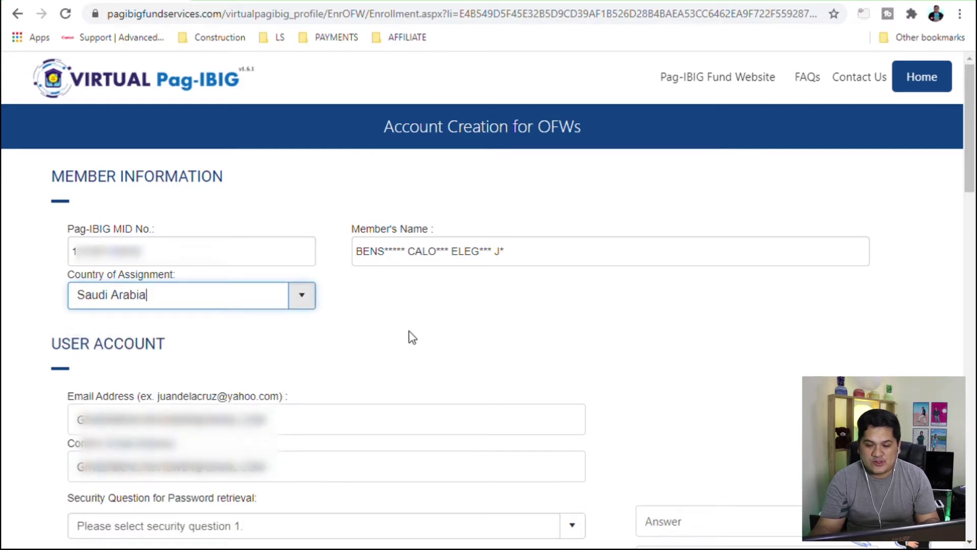
click(567, 318)
scroll(571, 334, down, 1)
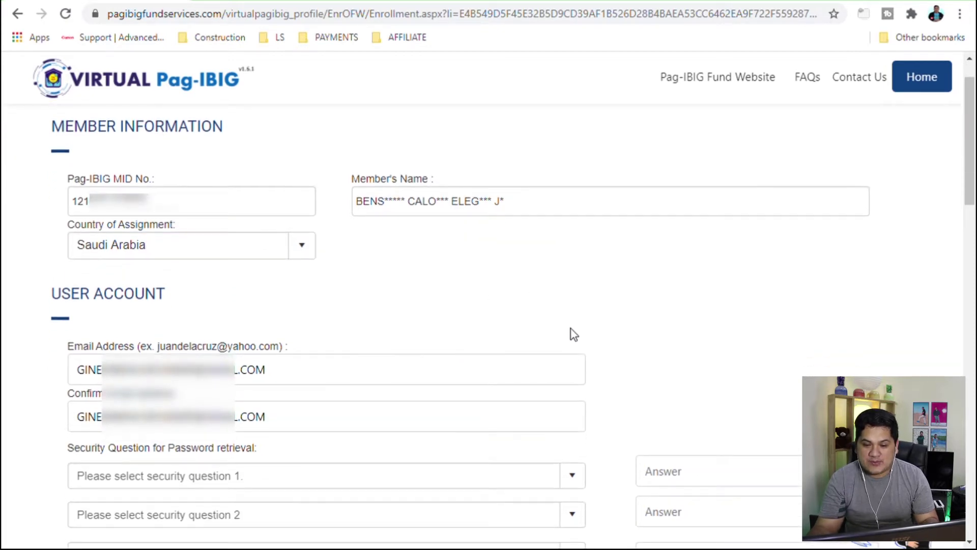
scroll(573, 334, down, 2)
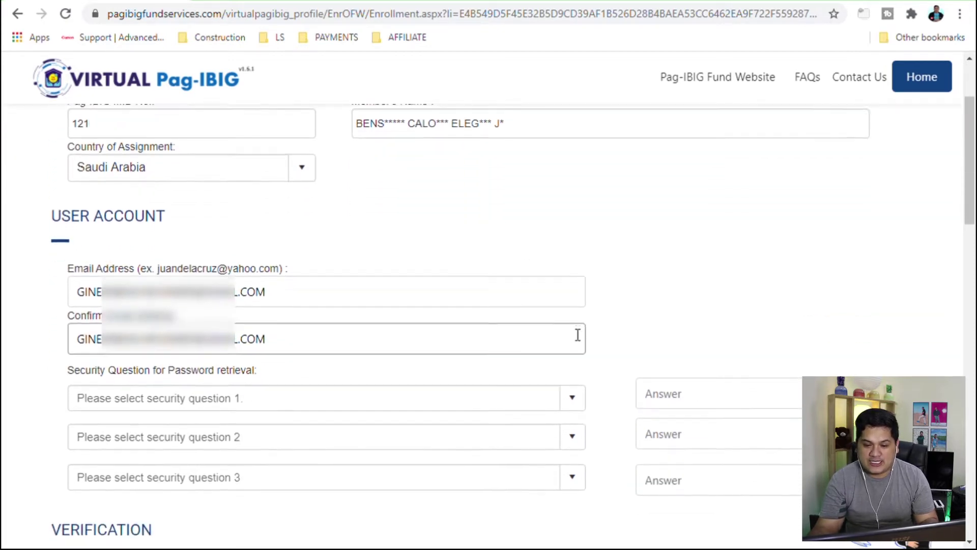
scroll(573, 334, down, 1)
click(567, 355)
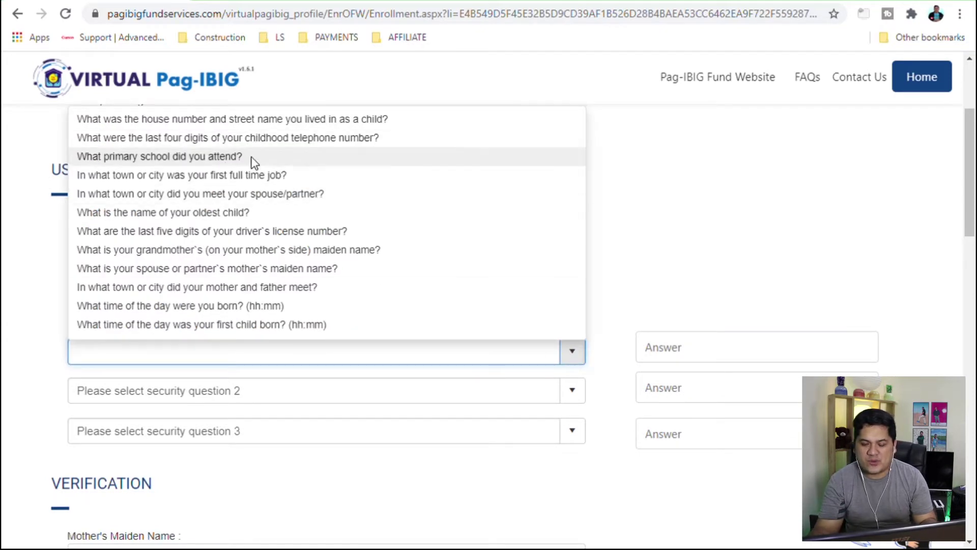
click(251, 169)
click(687, 352)
Step: Choose the primary school question second and a third security question, starting their answers
click(327, 393)
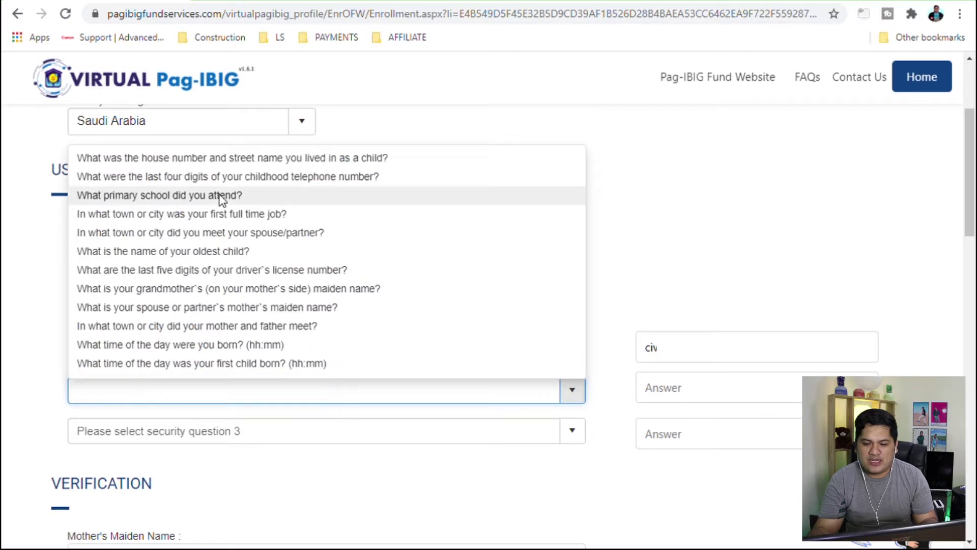
click(218, 195)
click(707, 390)
click(572, 432)
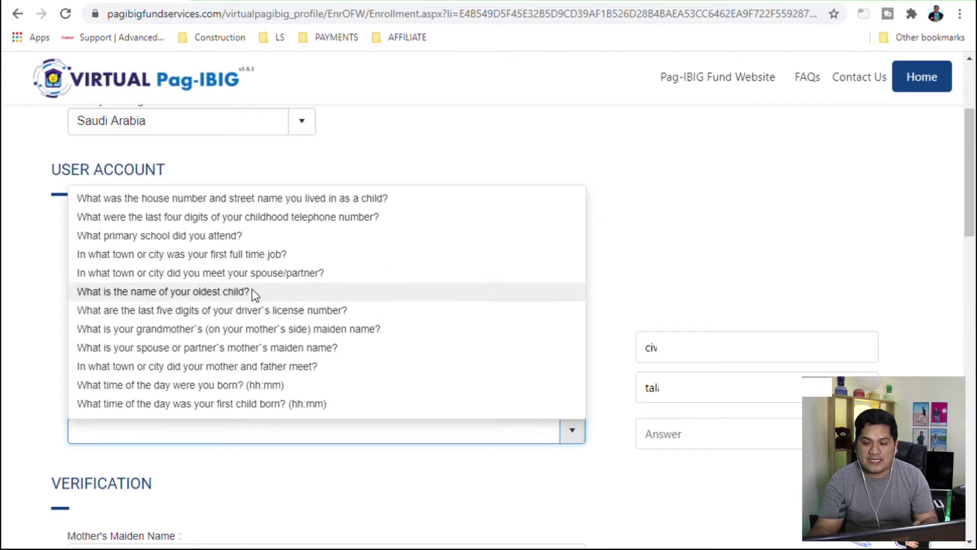
click(275, 256)
click(705, 433)
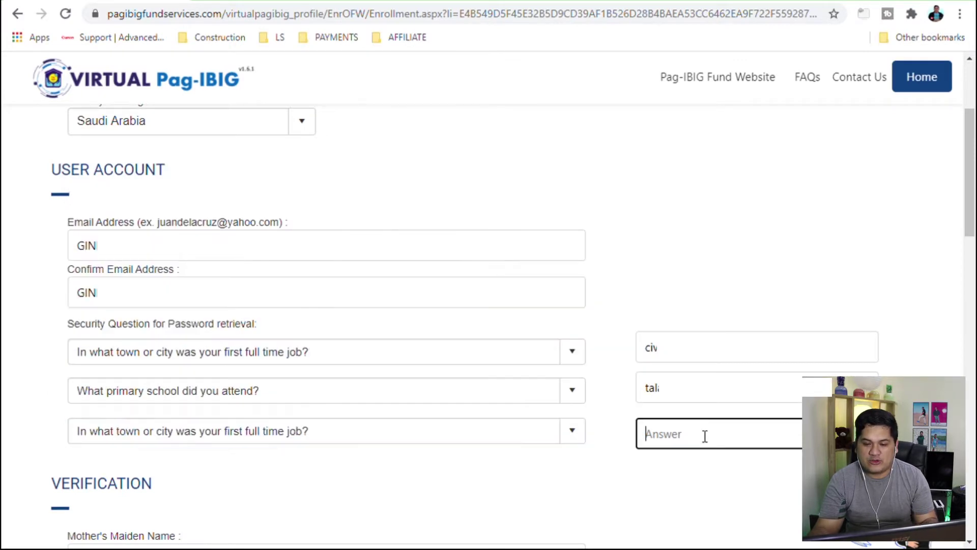
scroll(703, 450, down, 2)
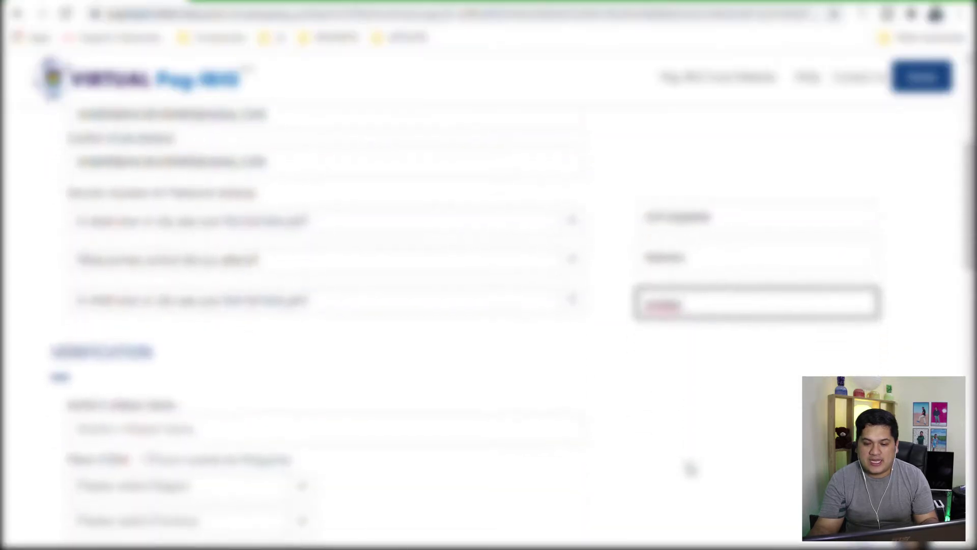
scroll(689, 464, down, 1)
scroll(695, 470, down, 1)
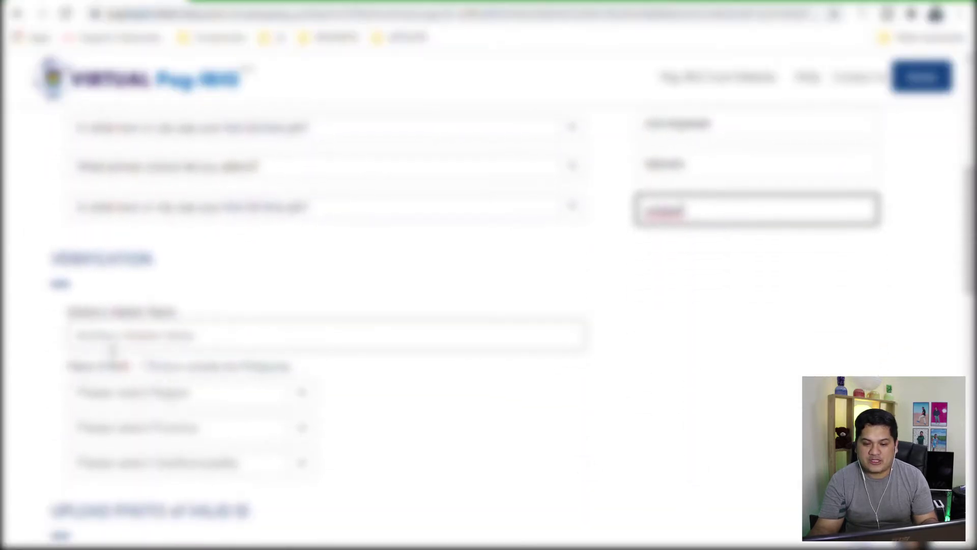
Step: Enter the mother's maiden name and set birthplace to Region 13, Surigao del Norte, Tagana-an
click(113, 340)
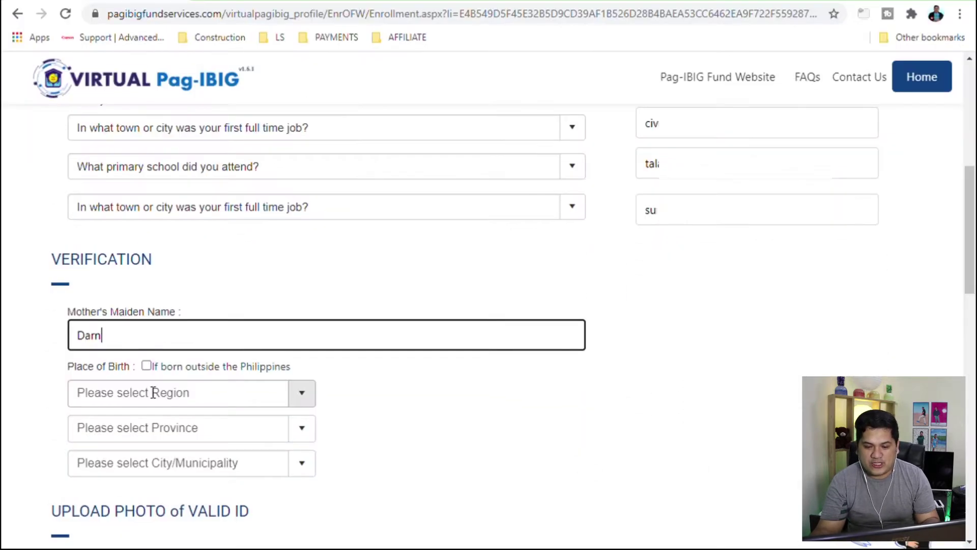
scroll(153, 393, down, 1)
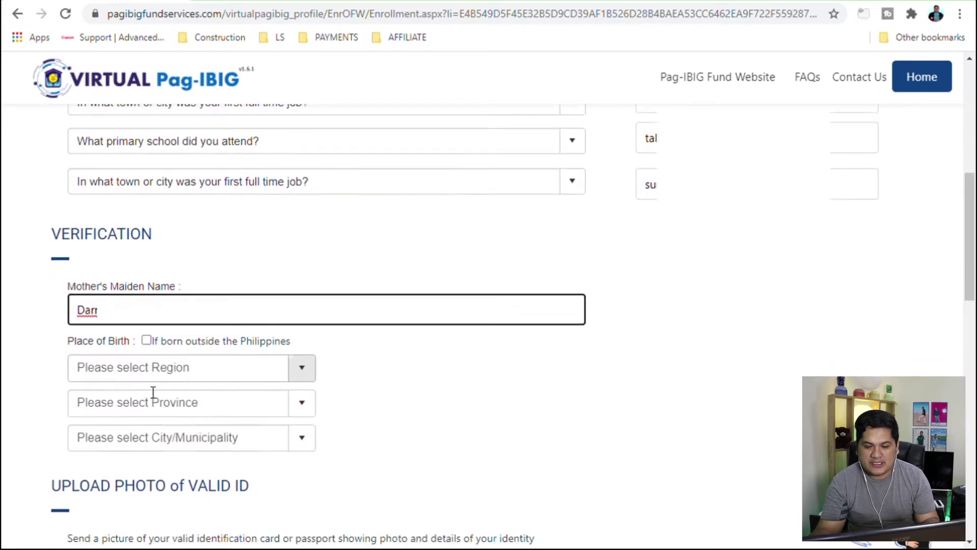
click(299, 319)
scroll(191, 199, down, 1)
click(133, 273)
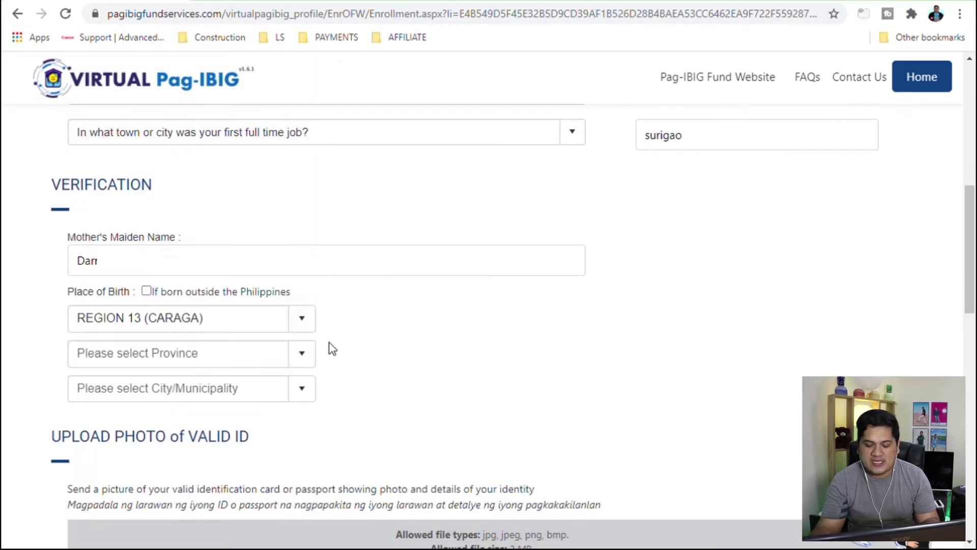
click(302, 356)
scroll(302, 357, down, 1)
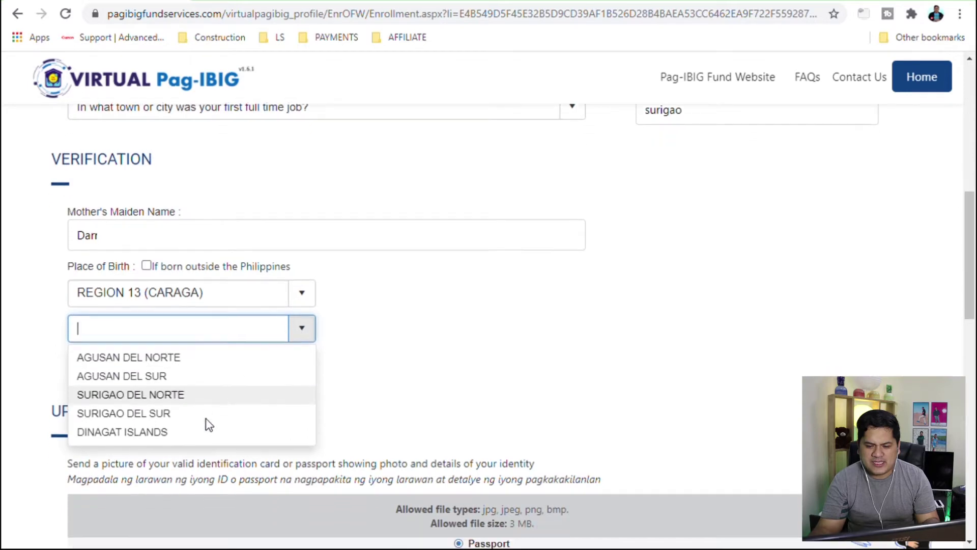
click(191, 397)
click(302, 364)
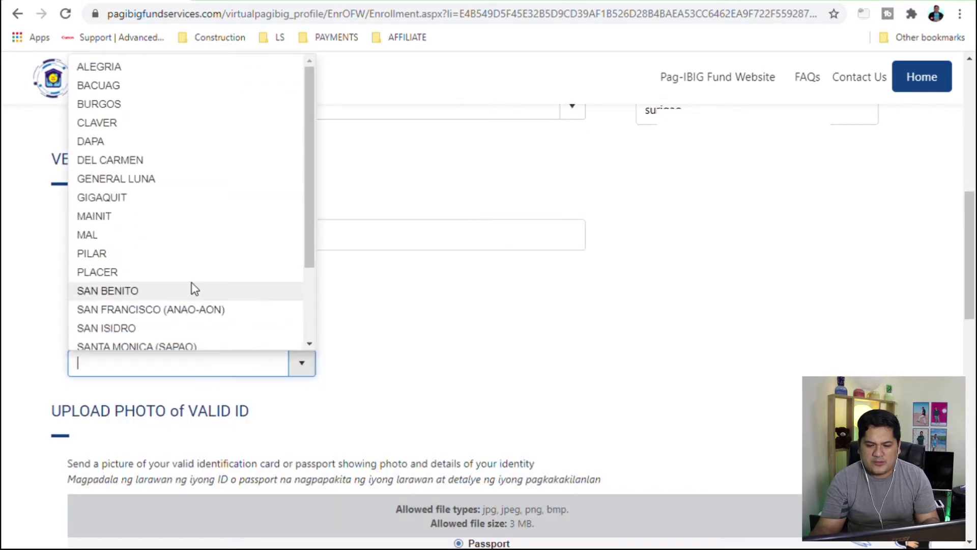
scroll(191, 282, down, 2)
click(192, 314)
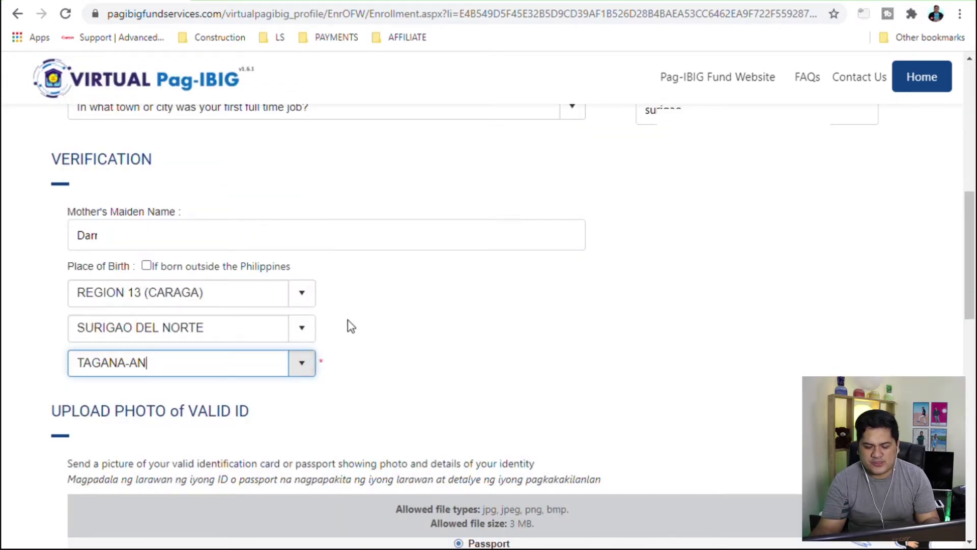
scroll(348, 320, down, 1)
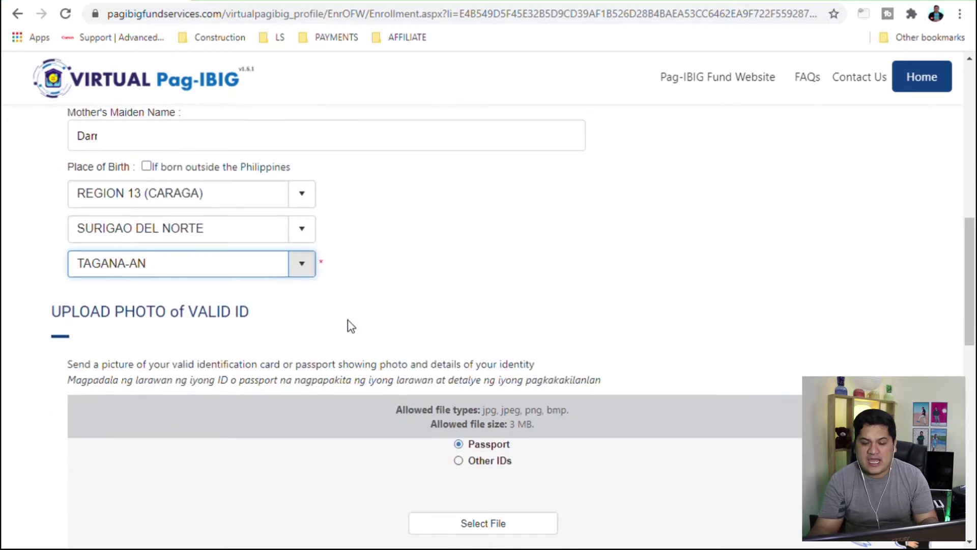
scroll(347, 326, down, 1)
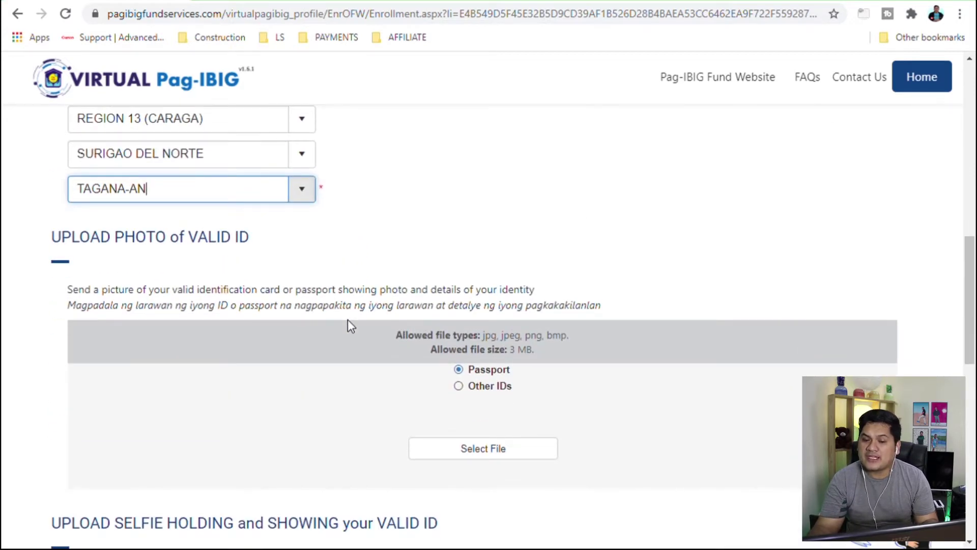
Step: Upload the passport photo as the valid ID
click(508, 316)
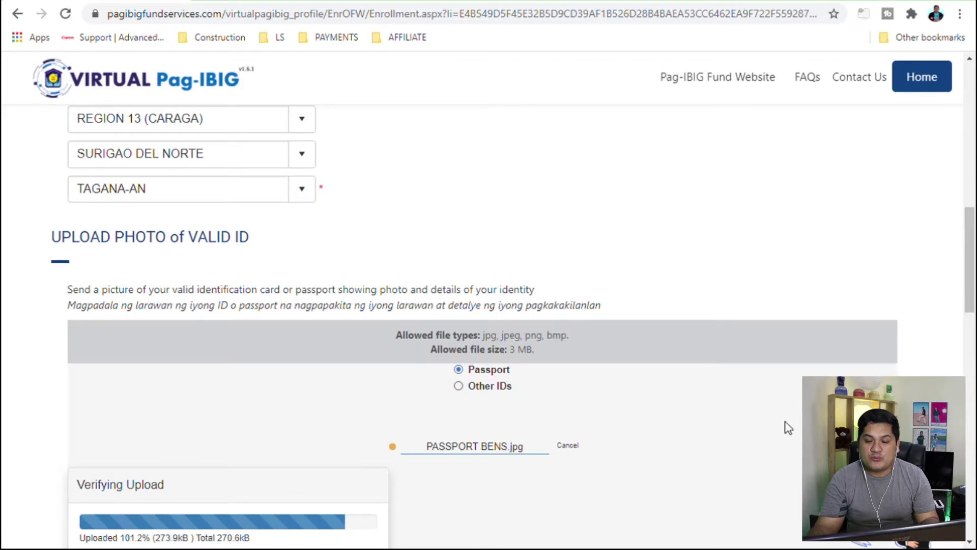
scroll(603, 422, down, 2)
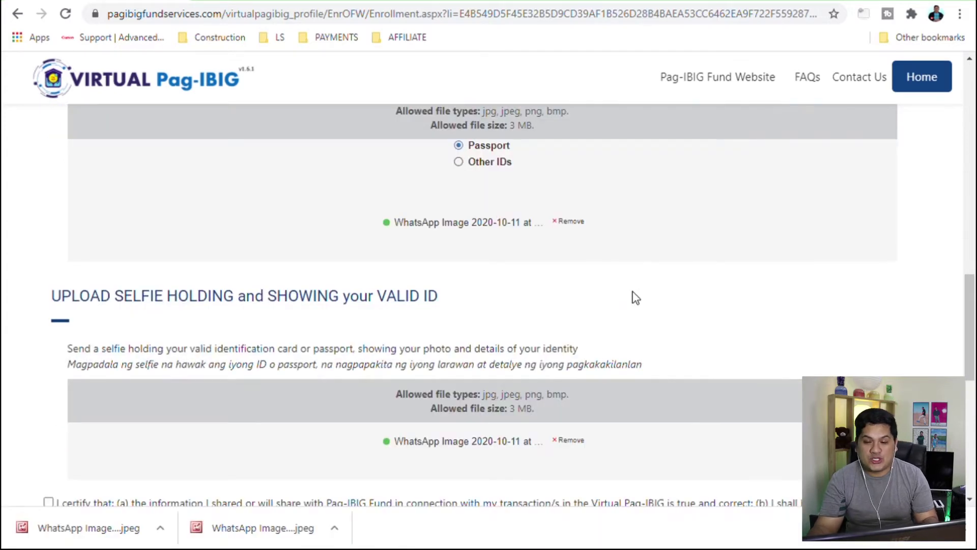
scroll(693, 430, up, 2)
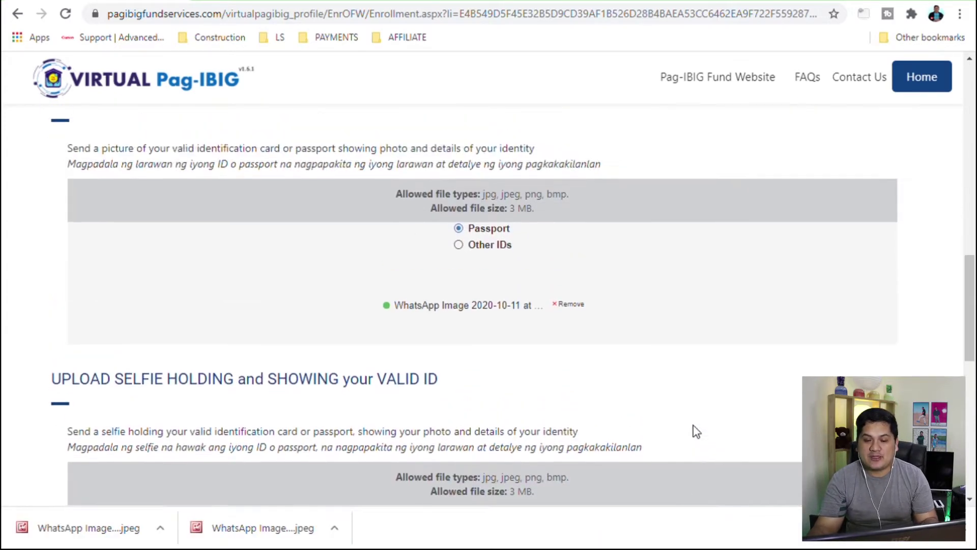
scroll(464, 353, down, 1)
scroll(616, 418, down, 2)
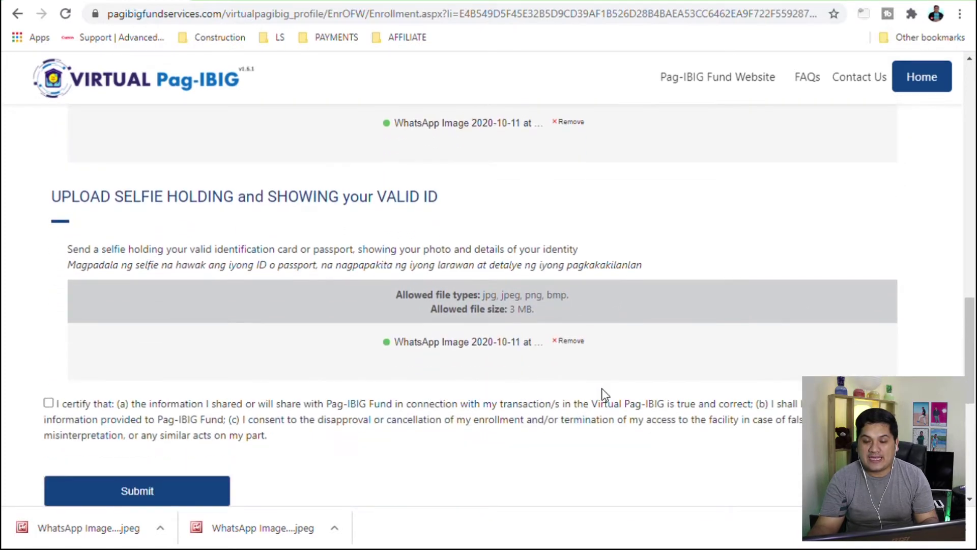
Step: Tick the certification, submit, resubmit after fixing the duplicate question, and acknowledge success
click(48, 402)
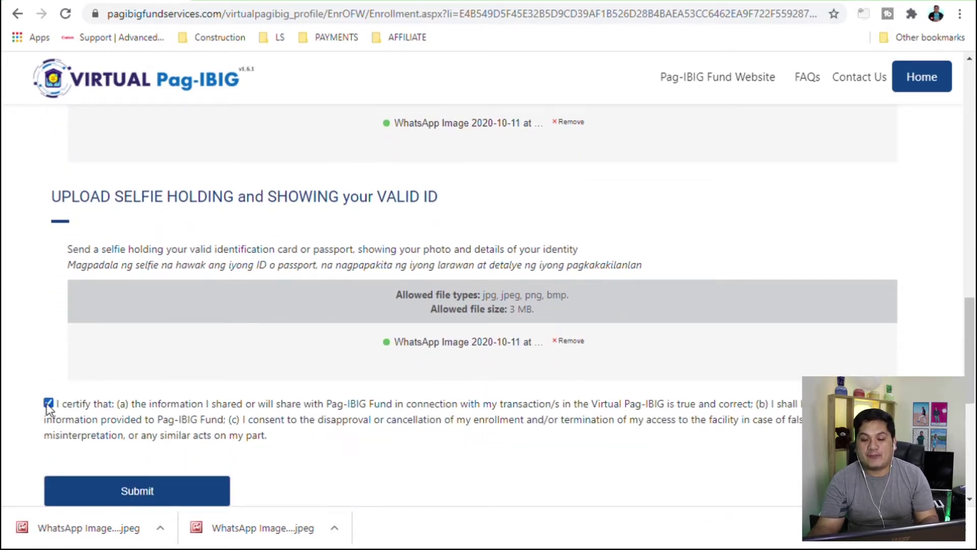
scroll(294, 418, down, 1)
scroll(294, 418, down, 2)
click(190, 369)
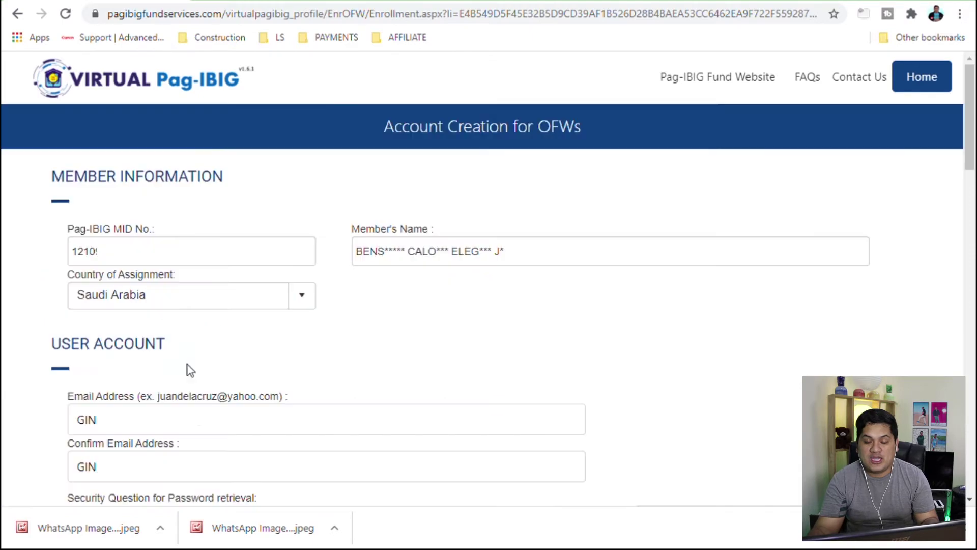
scroll(190, 370, down, 10)
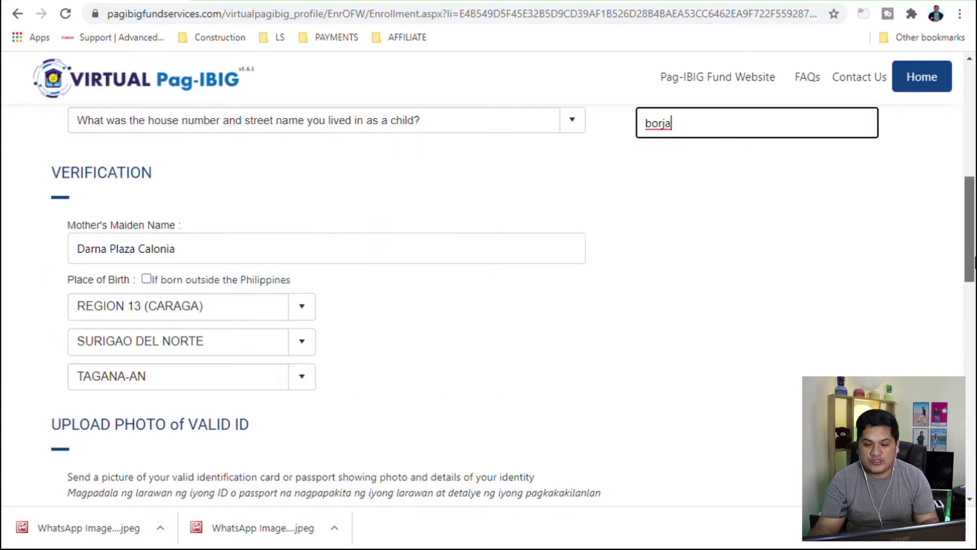
scroll(191, 370, down, 10)
scroll(191, 369, down, 2)
scroll(180, 393, up, 3)
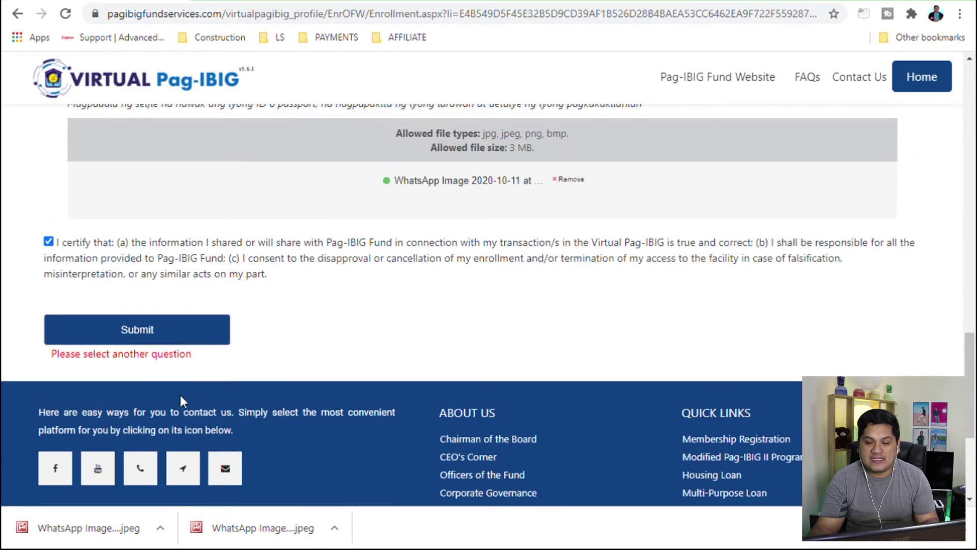
click(151, 334)
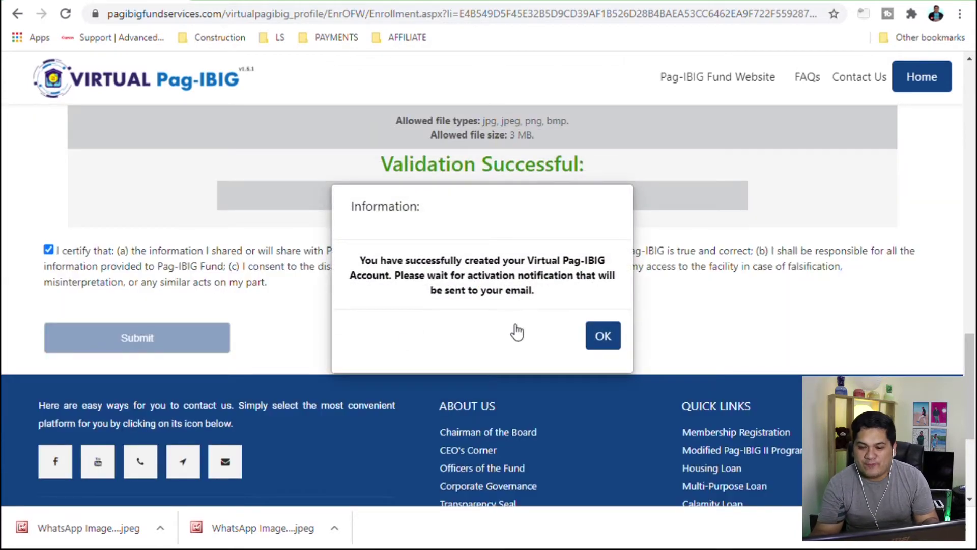
click(603, 338)
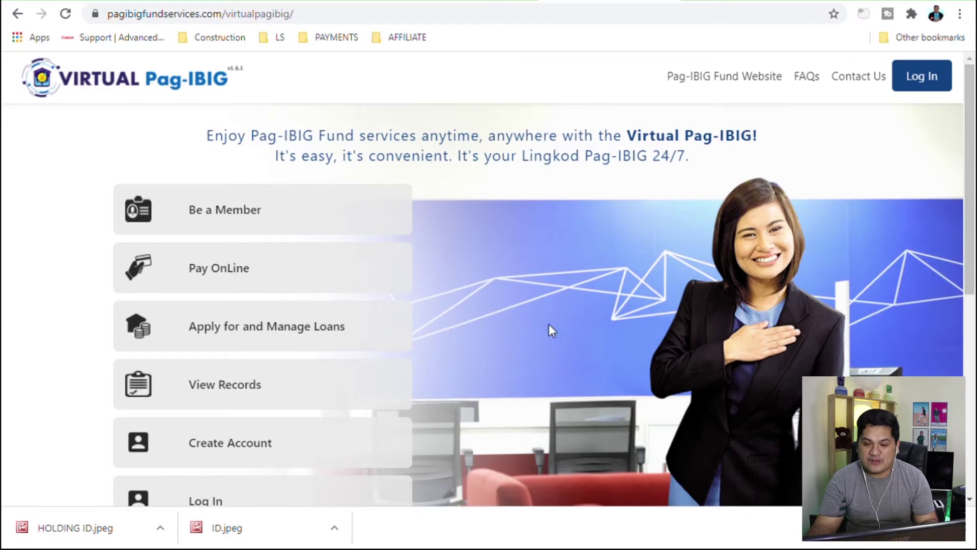
scroll(297, 454, down, 1)
Step: Go to the Virtual Pag-IBIG log-in page and paste the account email address
click(235, 422)
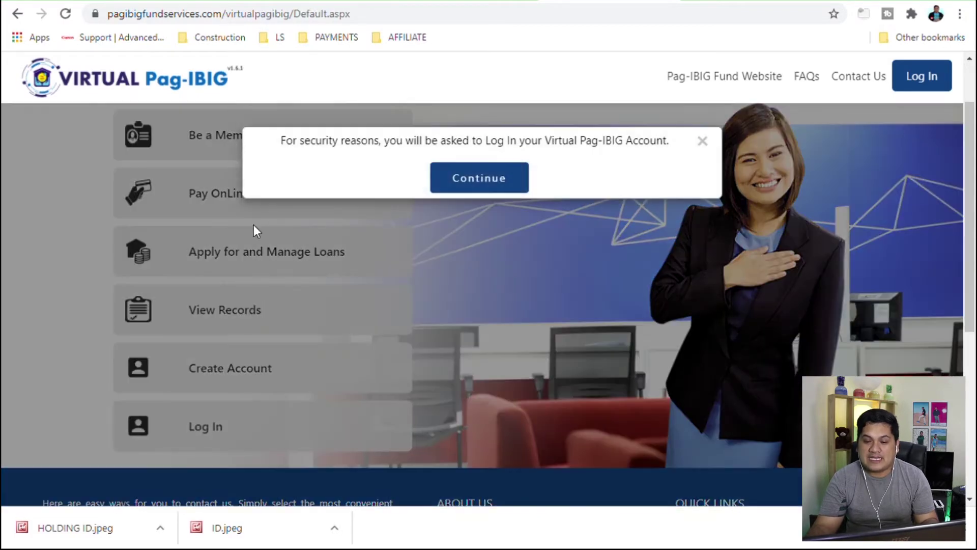
click(493, 195)
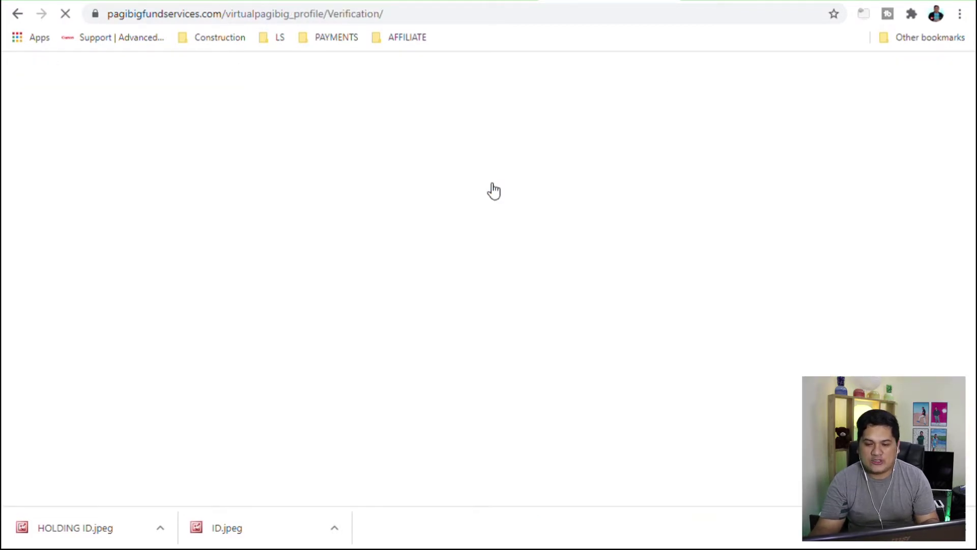
click(277, 289)
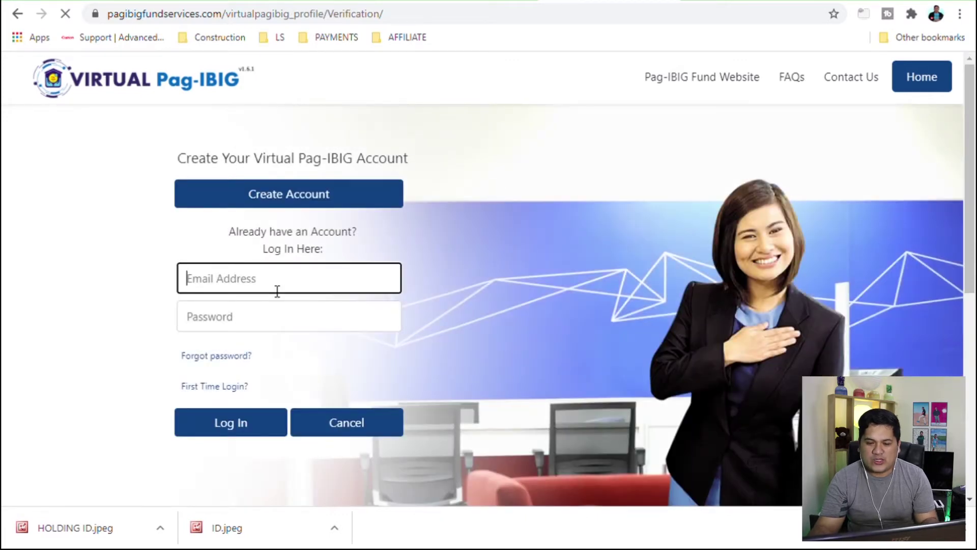
key(ctrl+v)
click(265, 329)
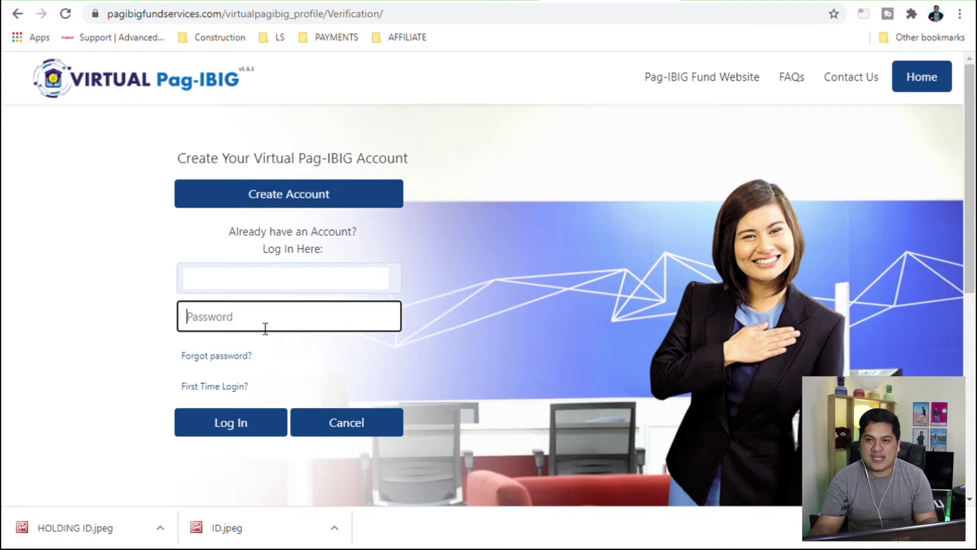
click(222, 389)
Step: Verify the first-time login with the pasted email and the temporary password
click(157, 220)
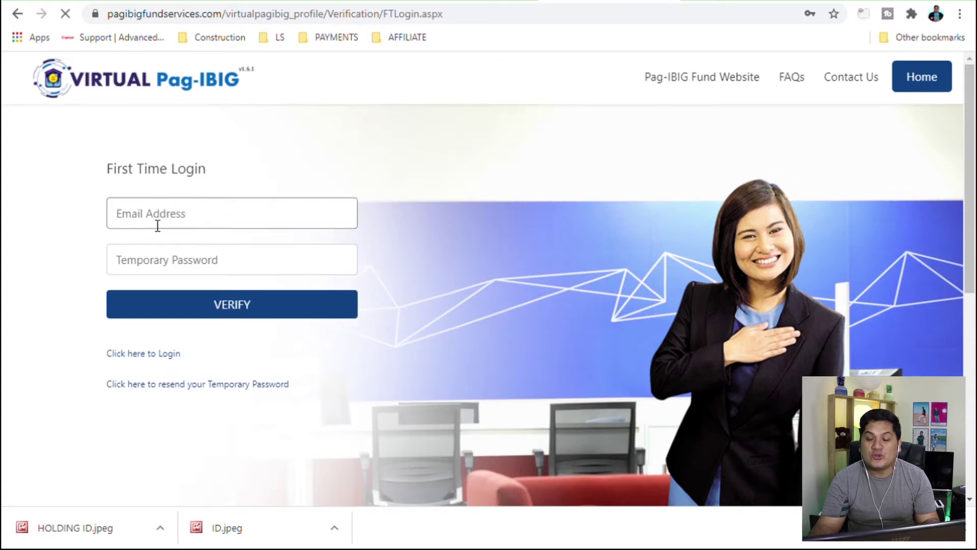
key(ctrl+v)
click(182, 259)
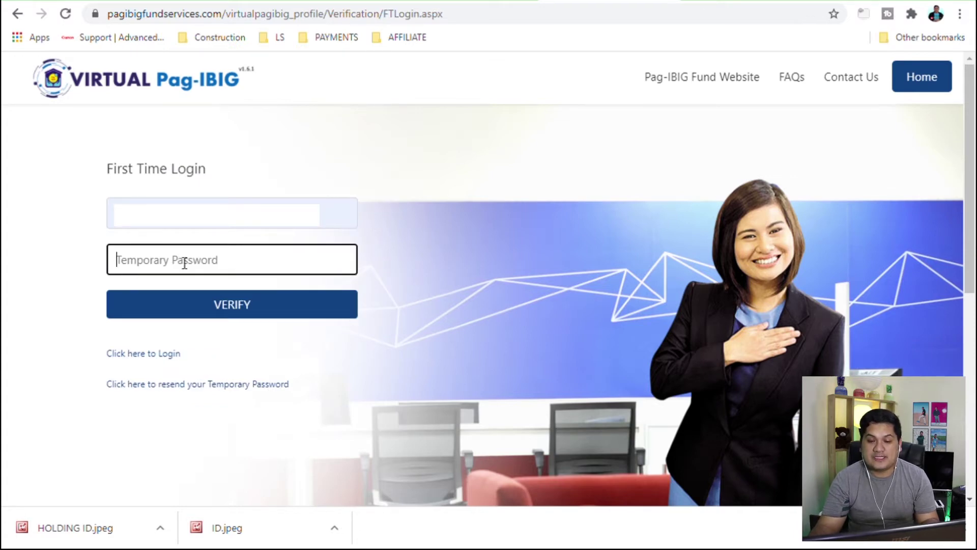
text(••)
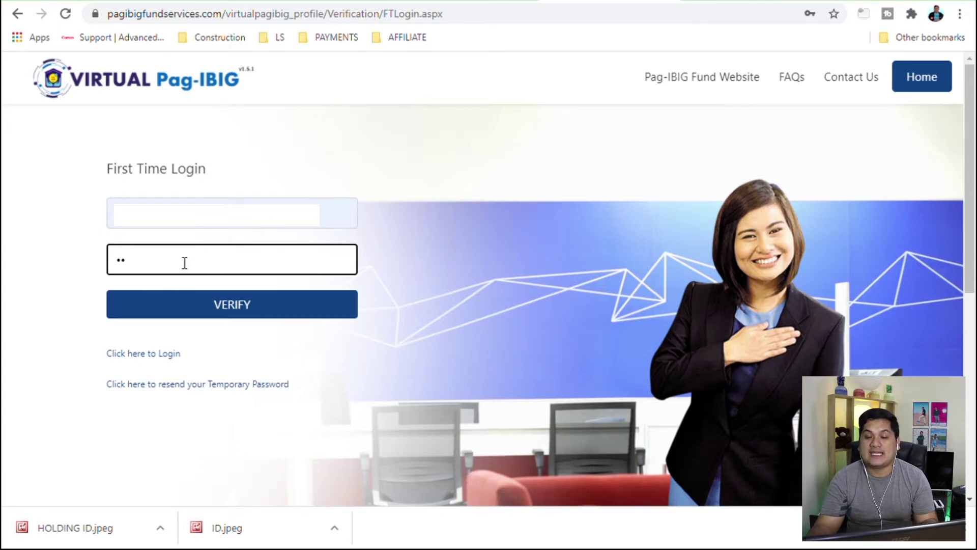
text(•••)
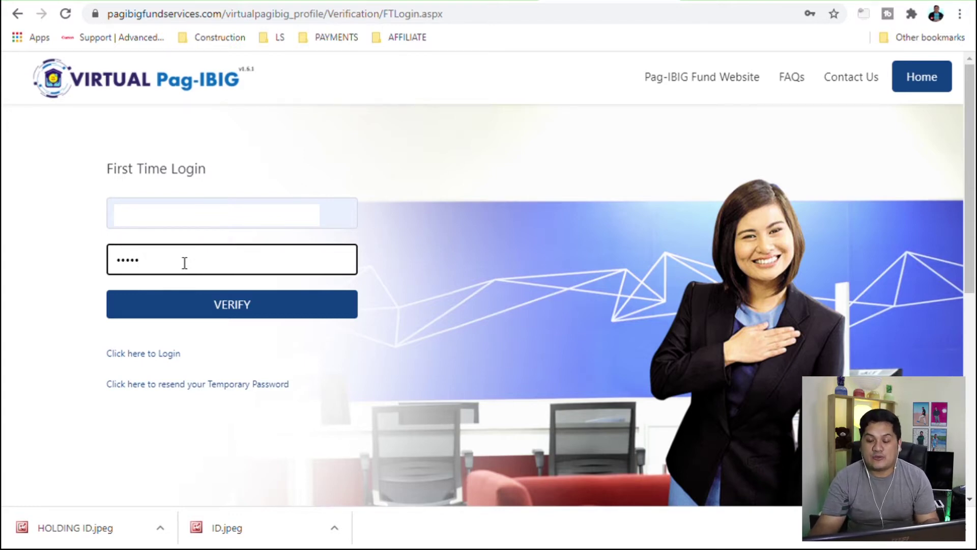
click(213, 306)
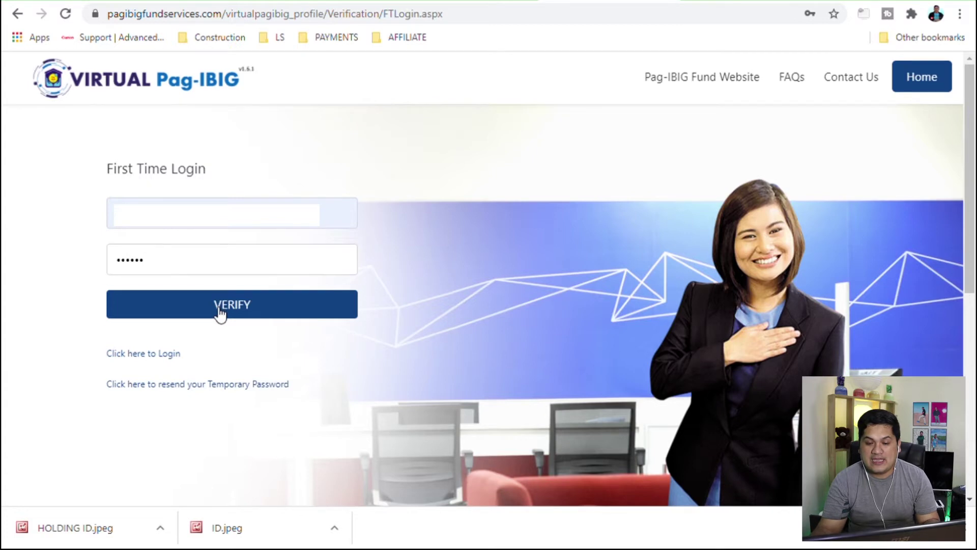
click(196, 257)
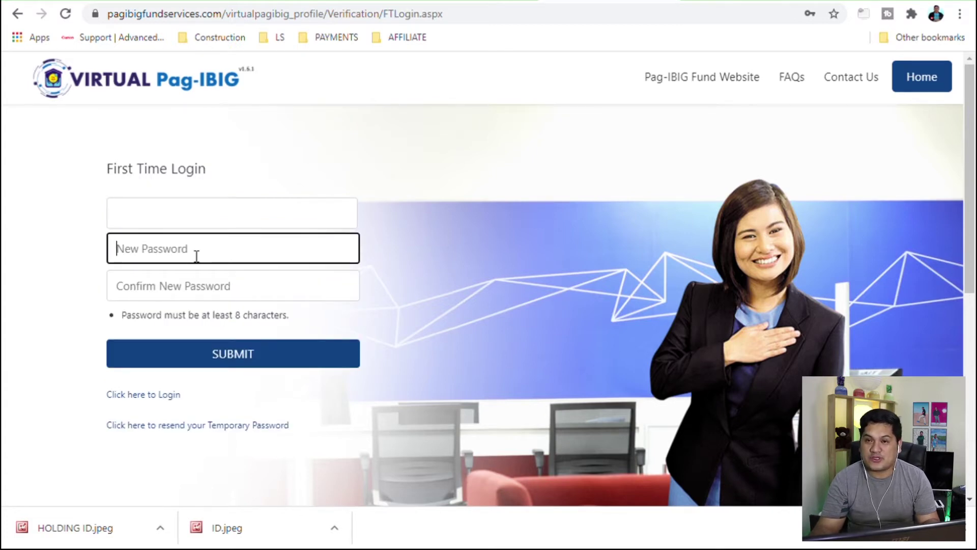
text(••••)
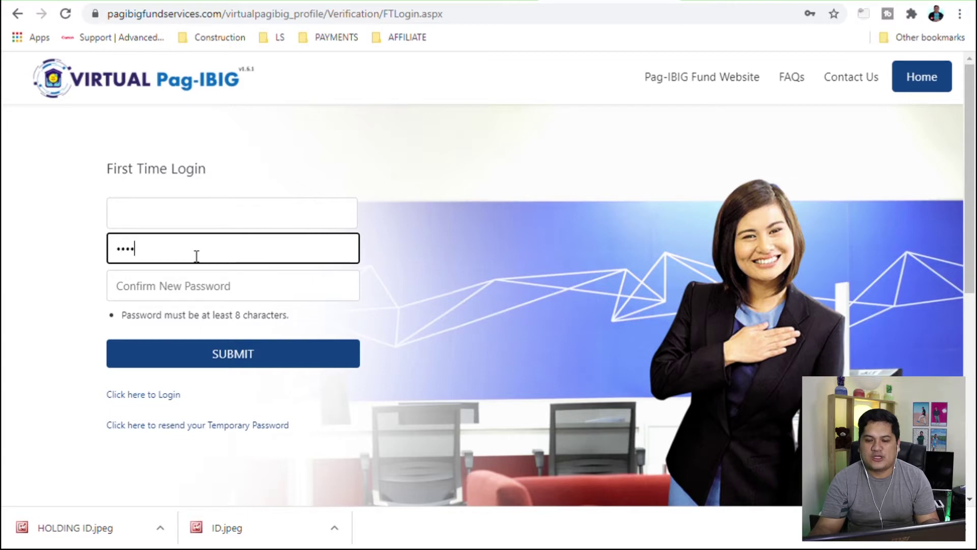
text(••••)
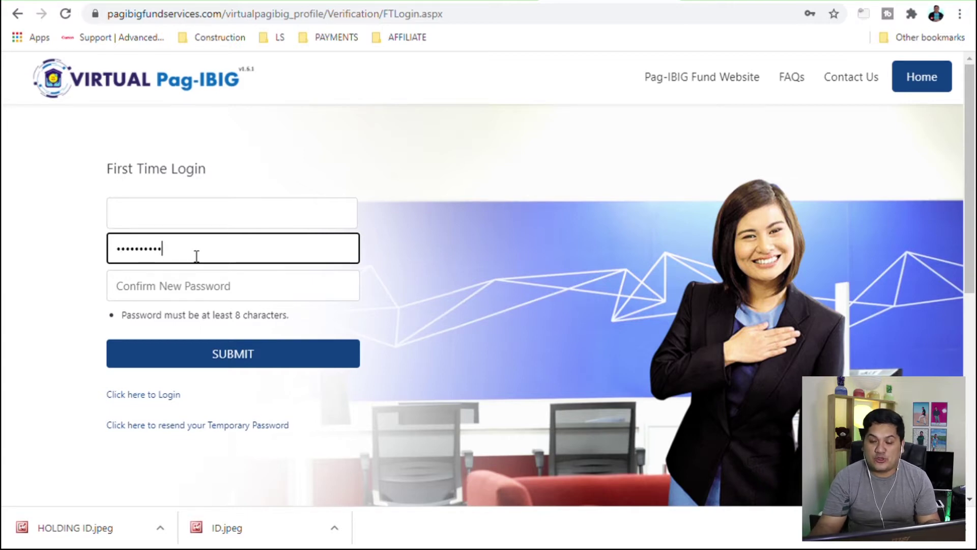
Step: Enter and confirm the new password, submit it, and dismiss the success message
click(178, 294)
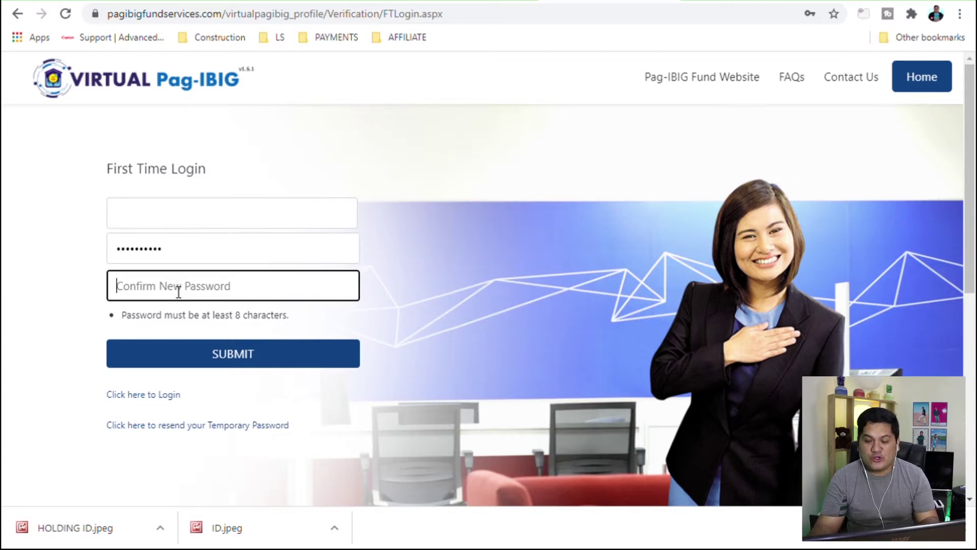
text(••••••)
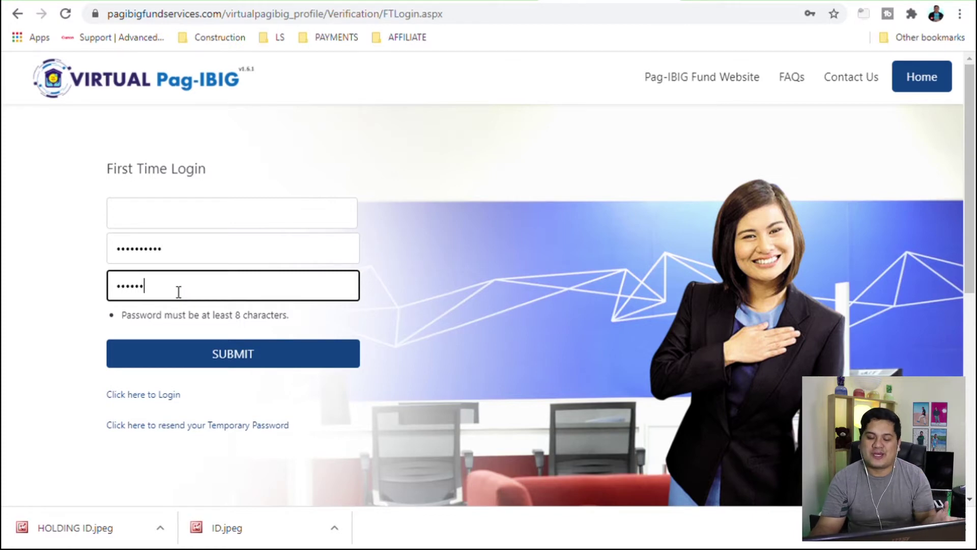
text(••)
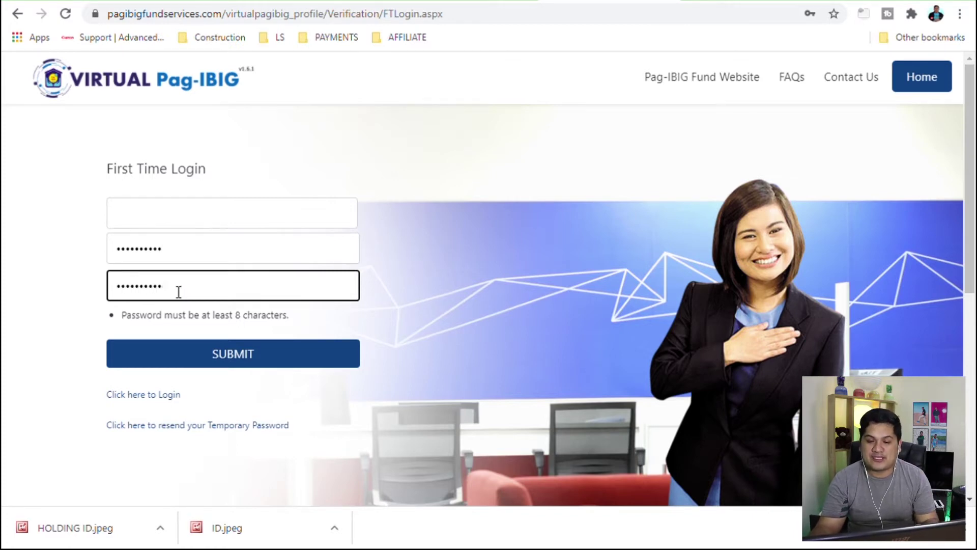
click(230, 356)
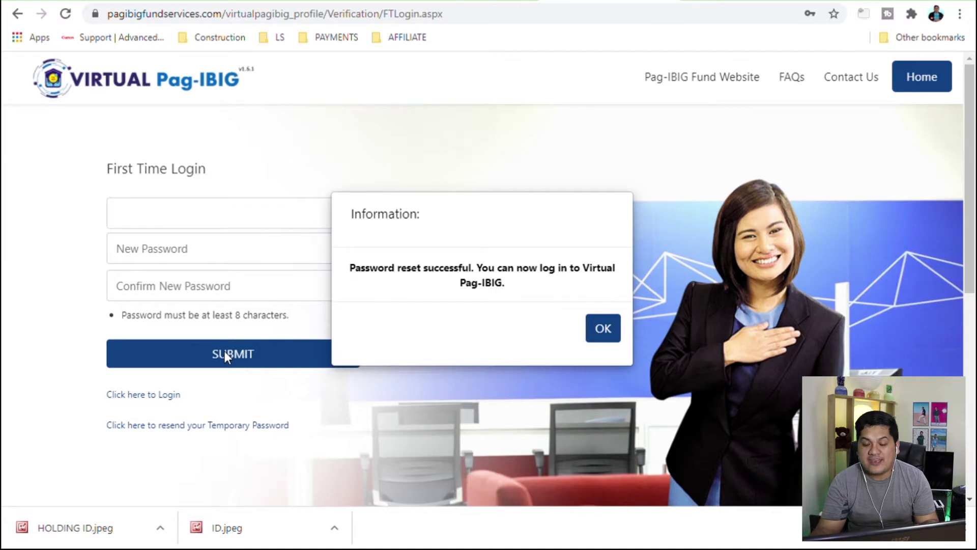
click(604, 328)
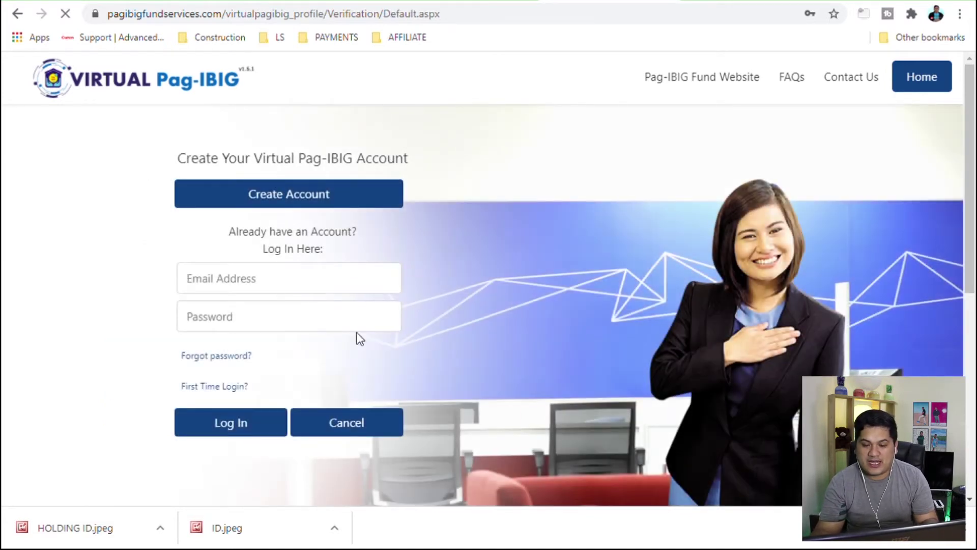
Step: Log in to Virtual Pag-IBIG with the email address and the new password
click(283, 286)
click(275, 328)
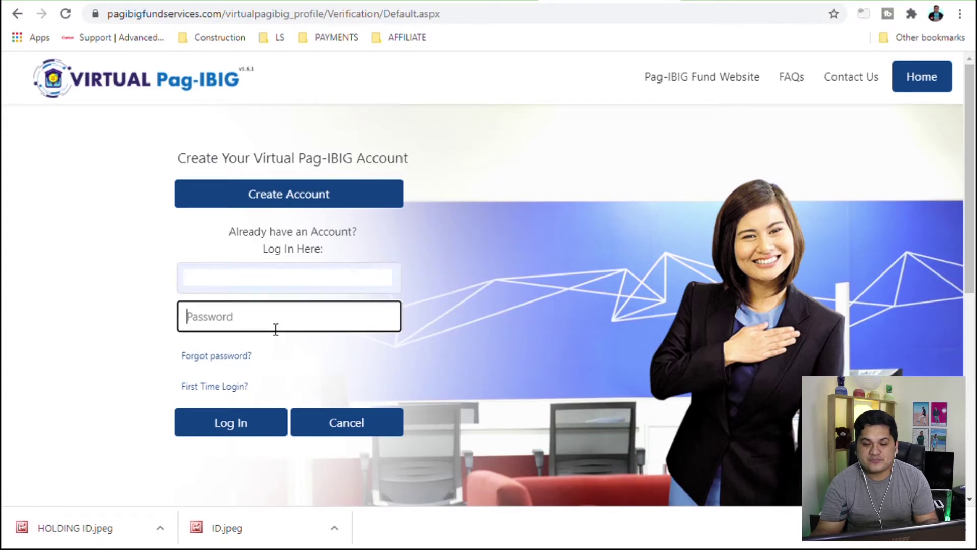
text(••)
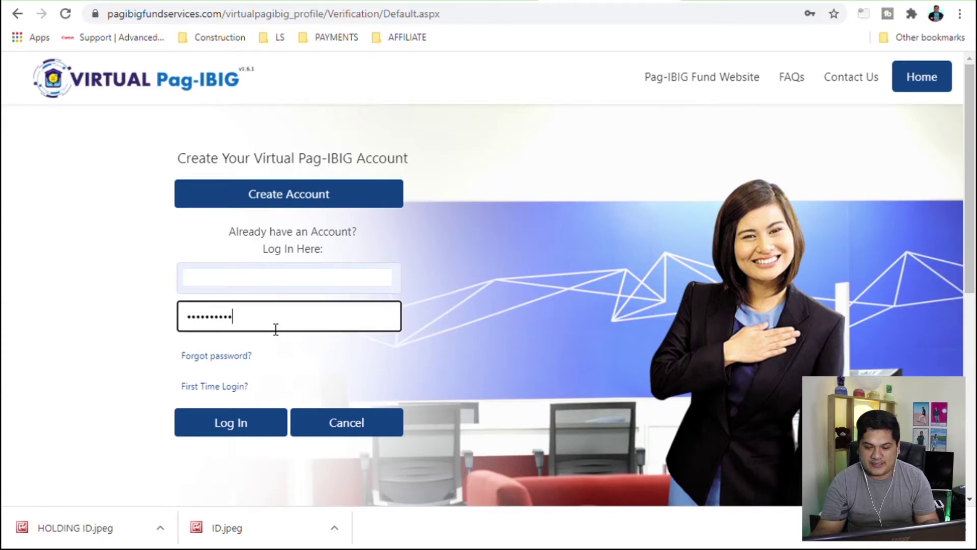
click(246, 422)
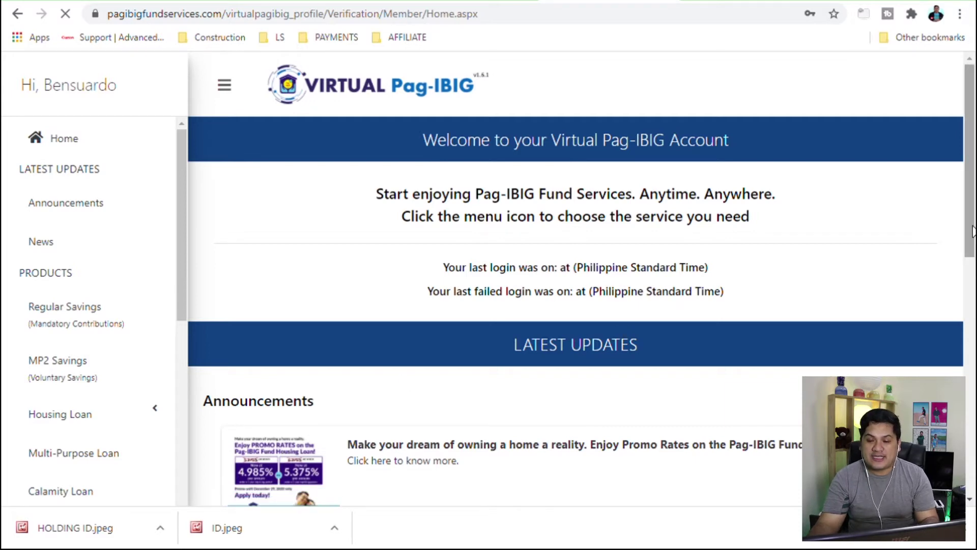
mouse_move(970, 233)
mouse_down()
mouse_move(970, 252)
mouse_move(126, 456)
mouse_up()
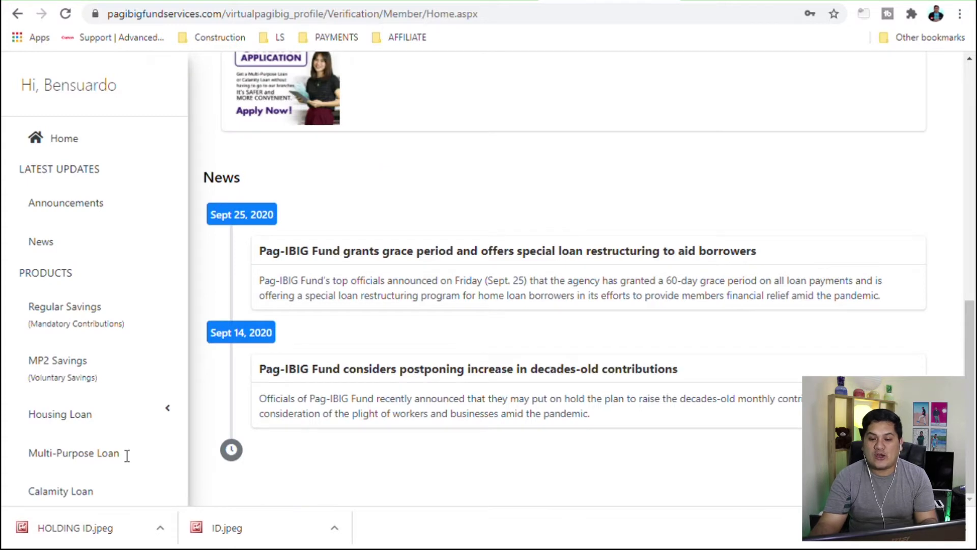
scroll(126, 456, down, 2)
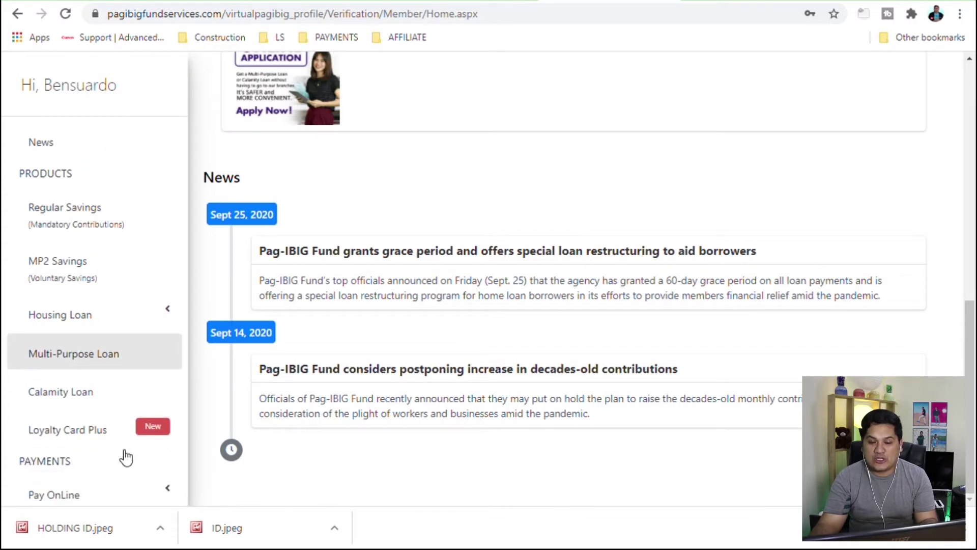
Step: Open Housing Loan > Account/s, which reports no housing loan record found
click(175, 315)
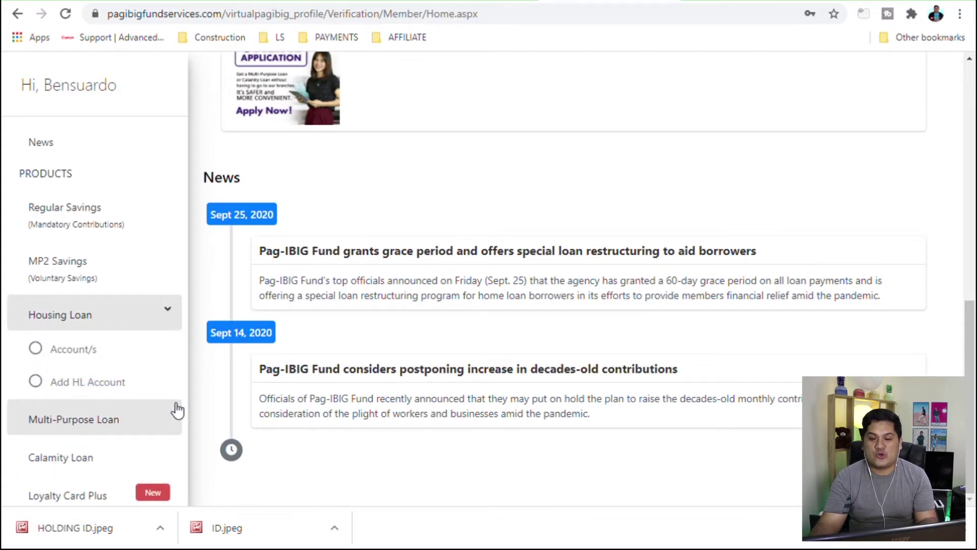
click(103, 355)
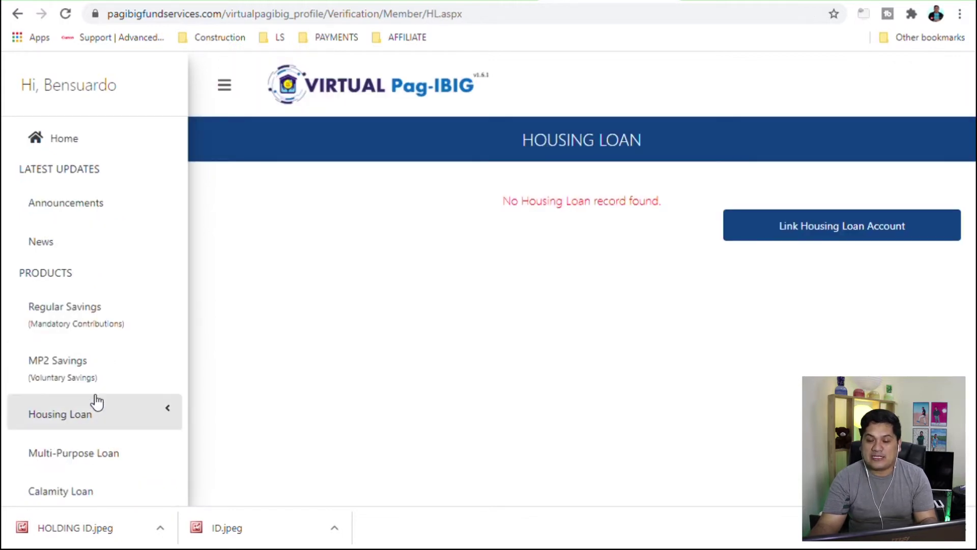
scroll(97, 402, down, 2)
Step: Enter the housing loan account number under Add HL Account and submit the link request
click(170, 290)
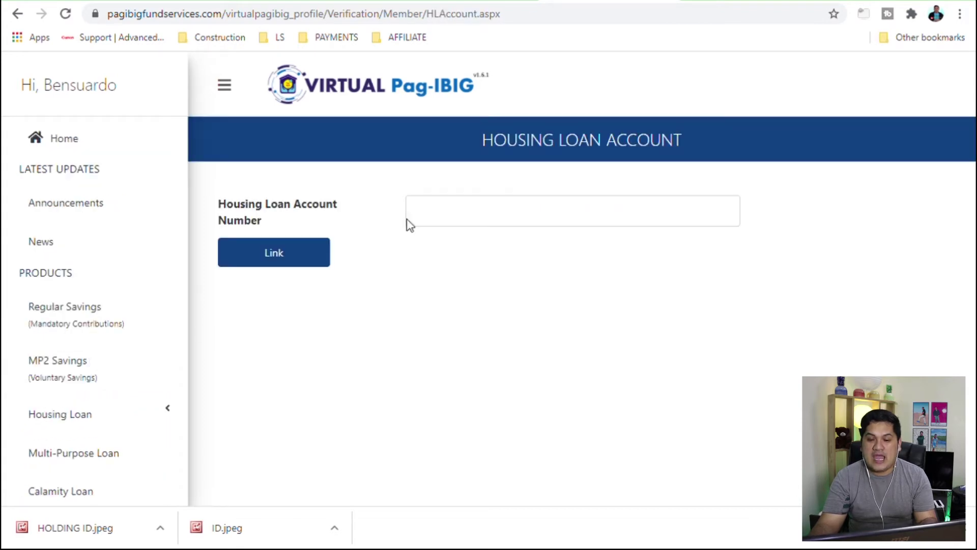
click(476, 218)
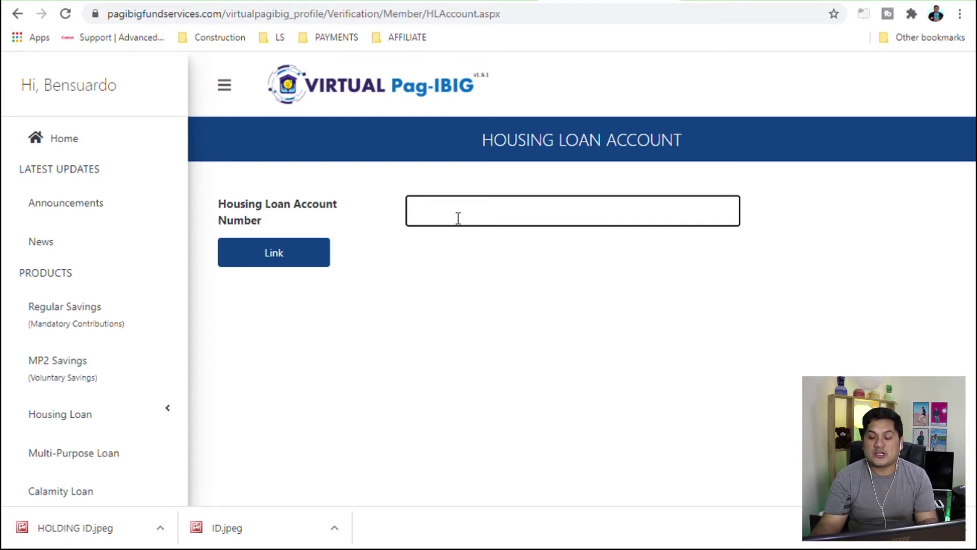
text(316)
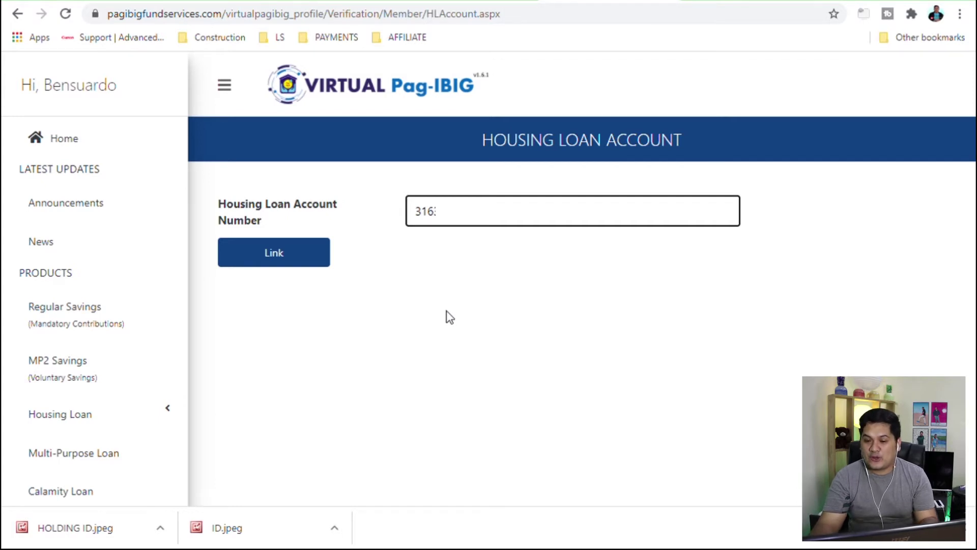
click(302, 262)
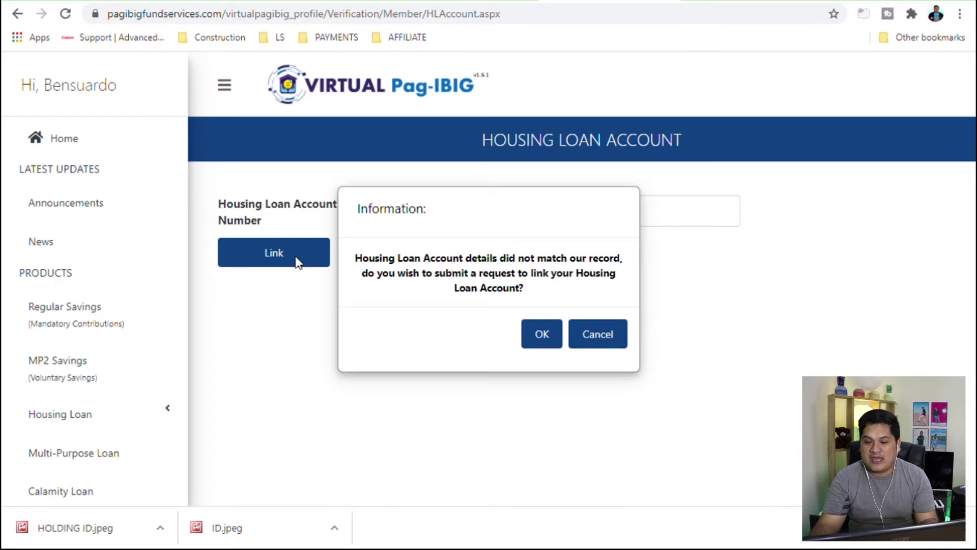
click(539, 335)
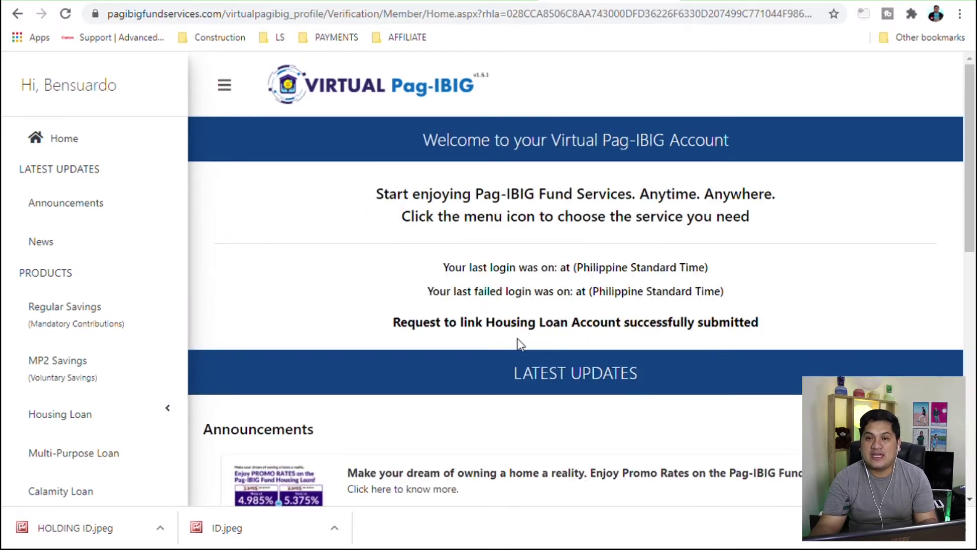
drag(972, 194, 972, 253)
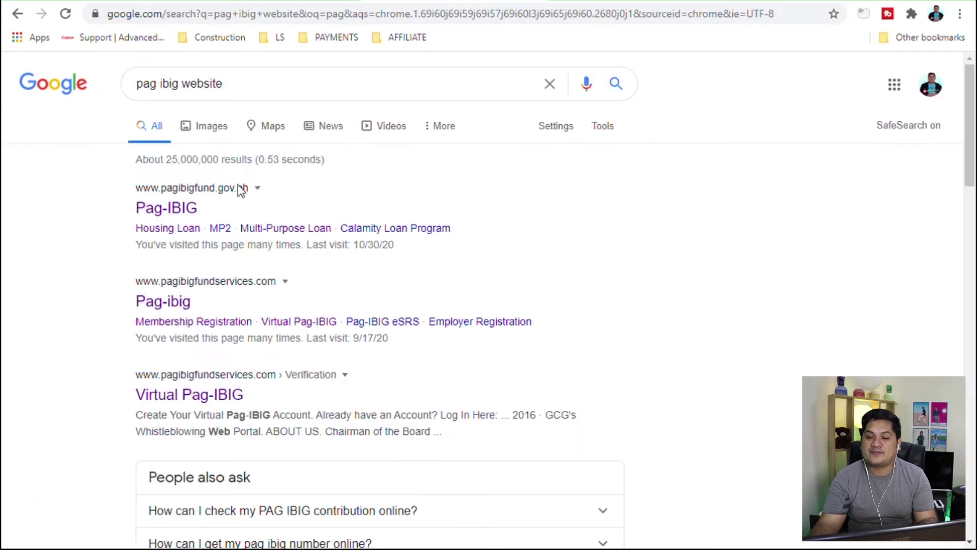
Step: Open pagibigfund.gov.ph from the search results and go to its Virtual Pag-IBIG portal
click(191, 216)
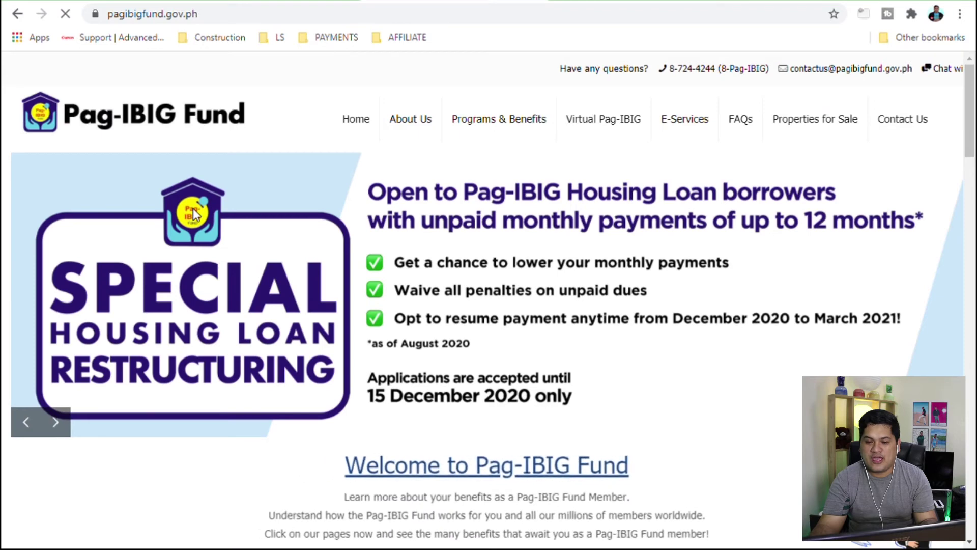
click(626, 123)
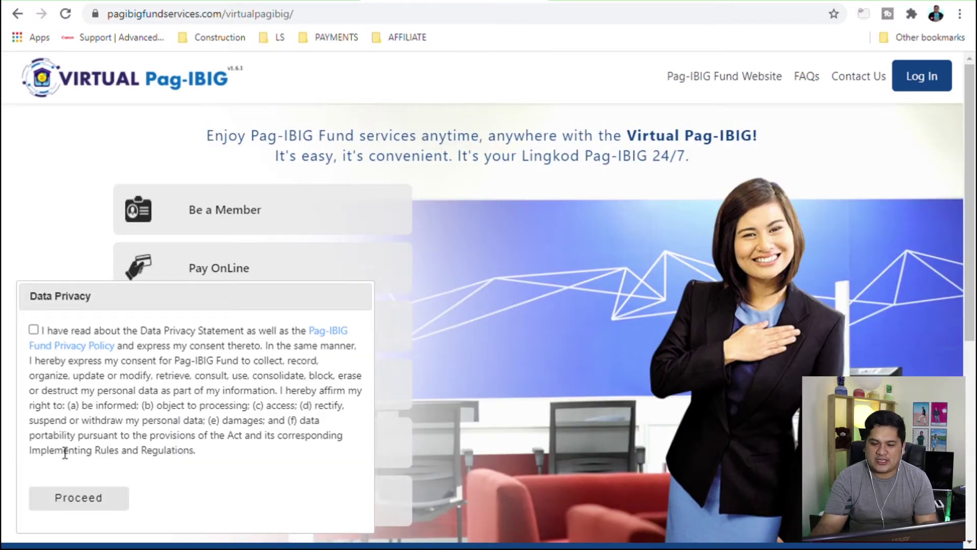
Step: Accept the data privacy and security notices, then sign in with the saved credentials
click(34, 331)
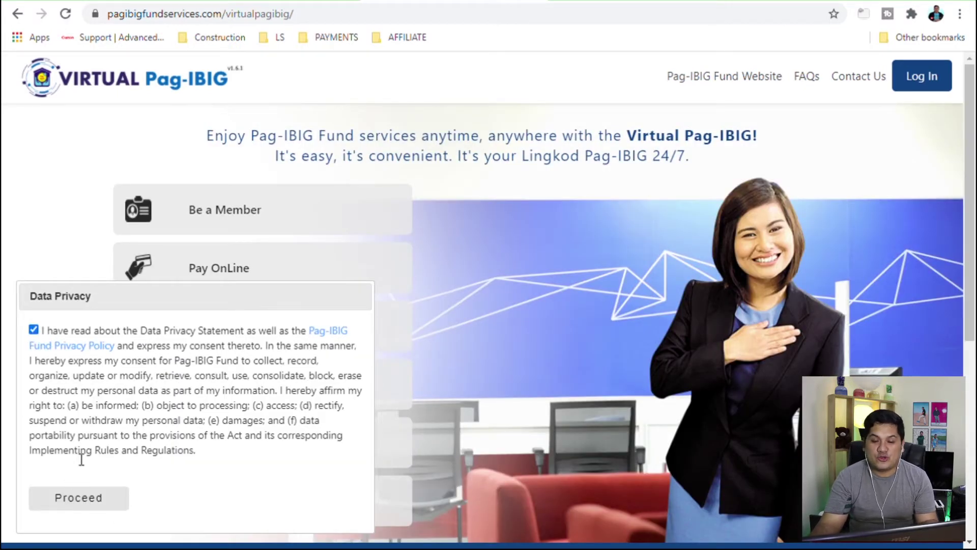
click(89, 497)
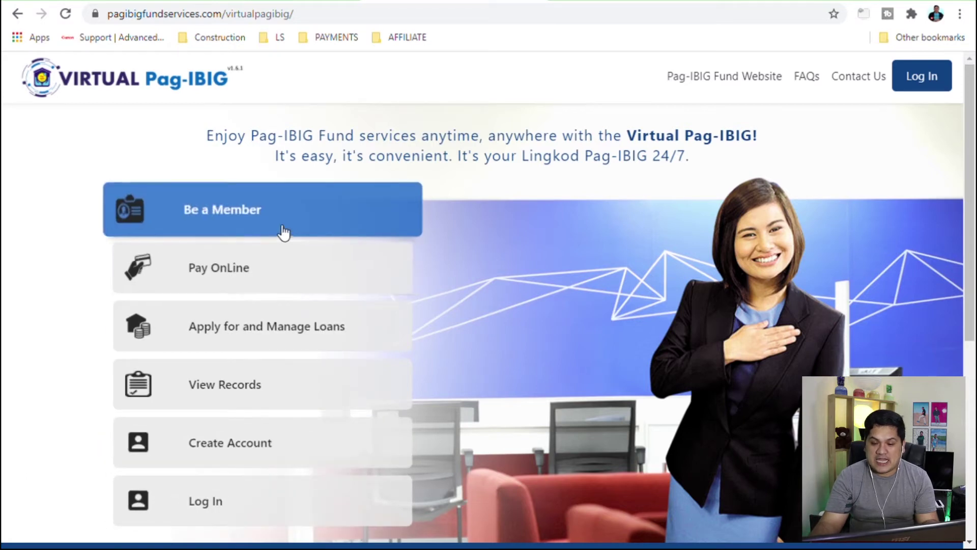
click(229, 500)
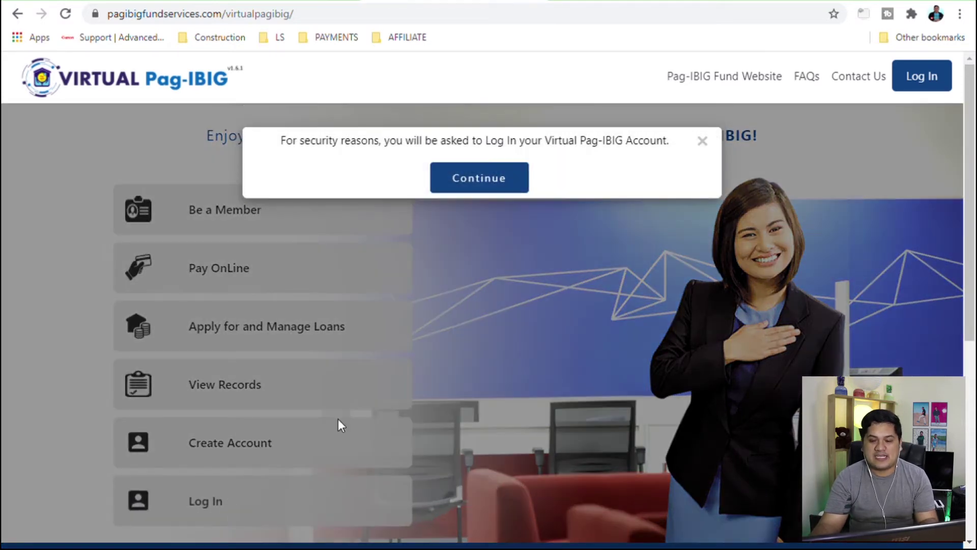
click(510, 193)
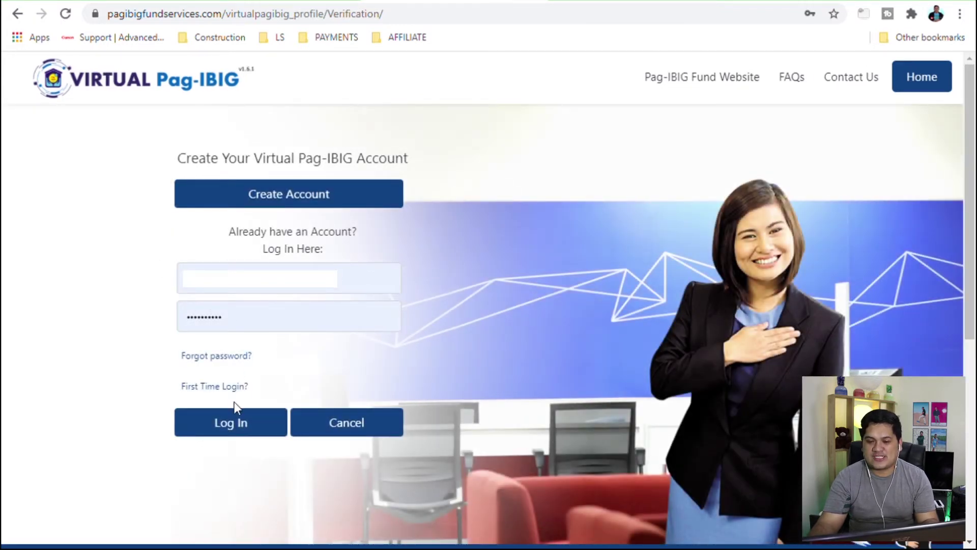
click(239, 434)
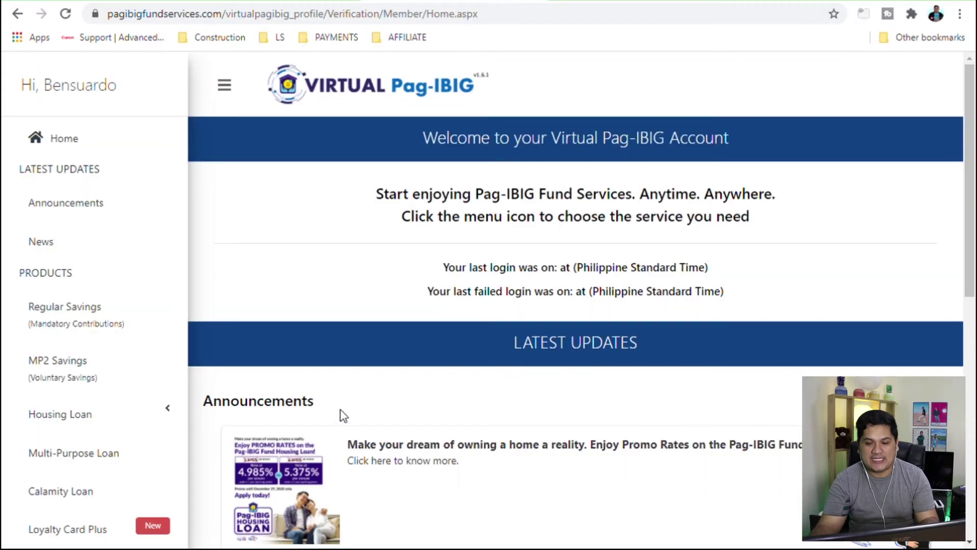
scroll(394, 301, down, 2)
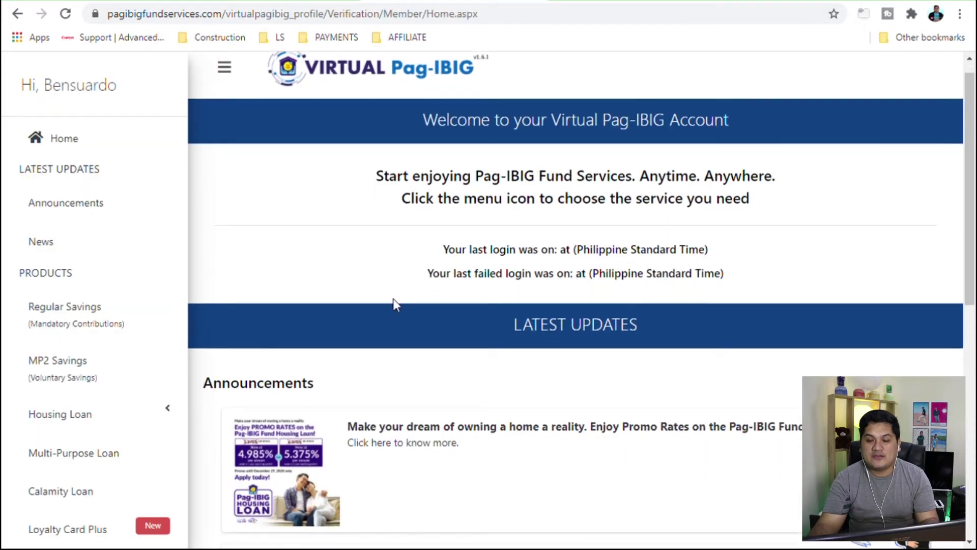
scroll(392, 298, down, 1)
scroll(66, 386, down, 2)
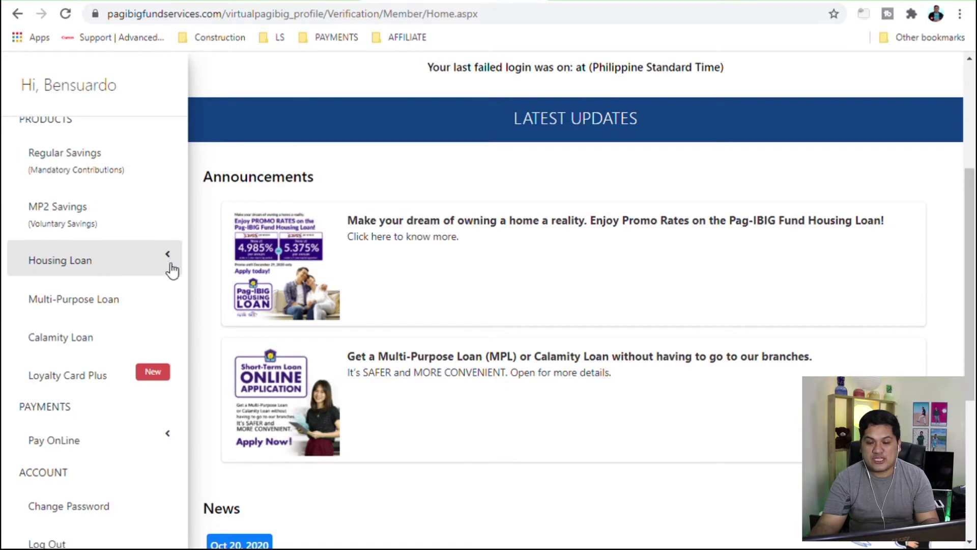
scroll(171, 270, down, 1)
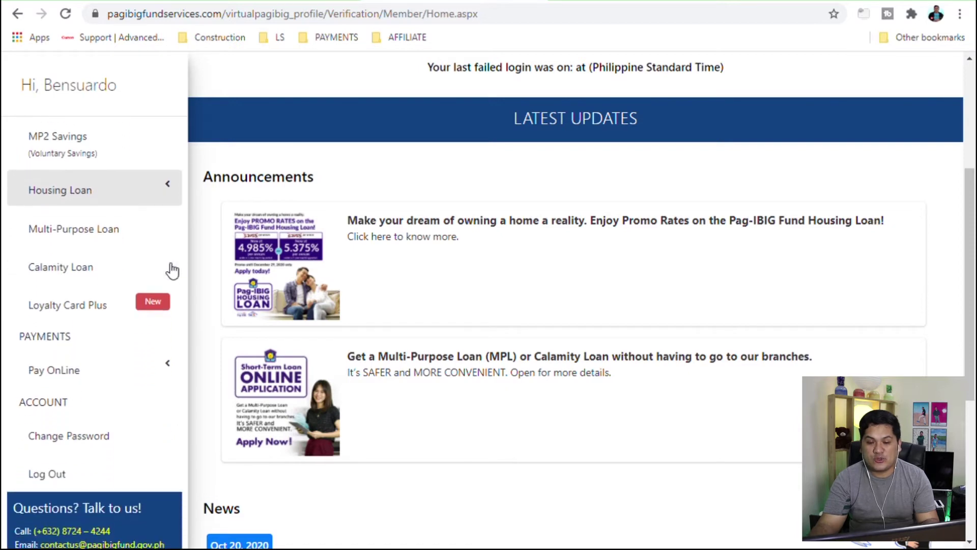
Step: Expand Pay OnLine in the sidebar to reach the Housing Loan payment form
click(168, 369)
scroll(169, 370, down, 2)
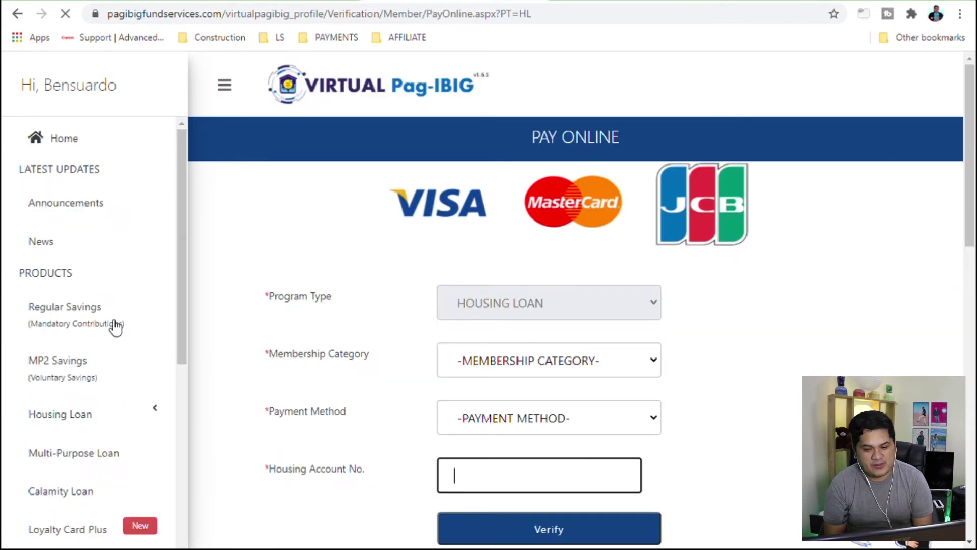
scroll(745, 313, down, 2)
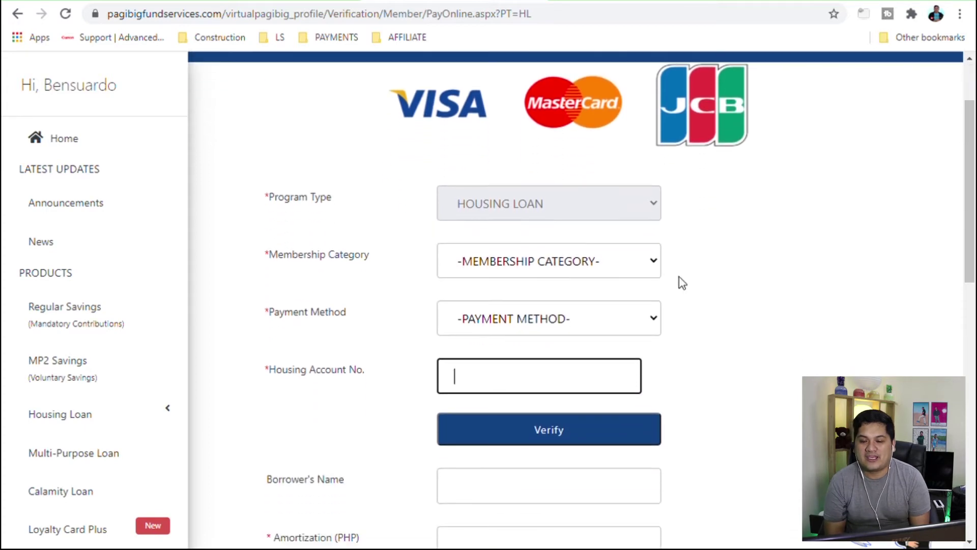
Step: Set membership category to Overseas and payment method to PayMaya e-wallet
click(641, 280)
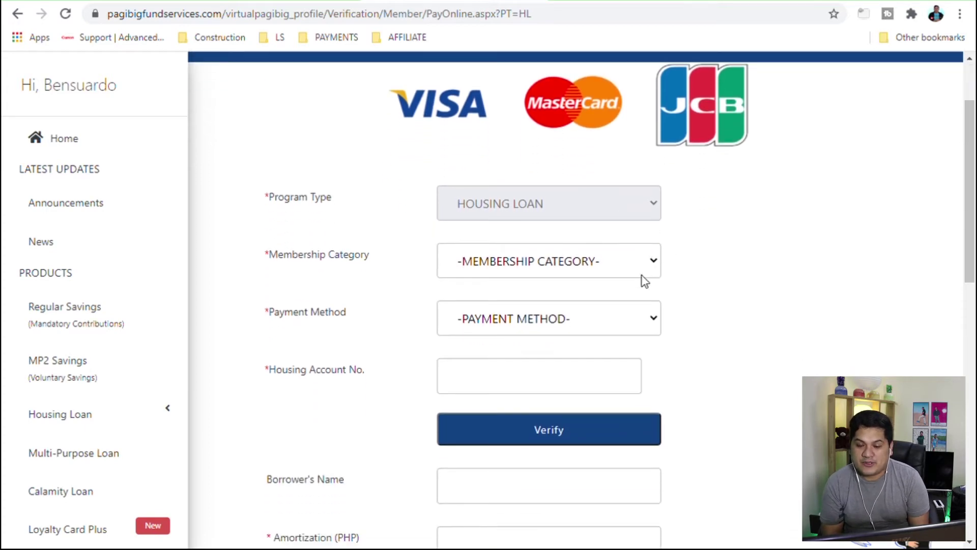
click(562, 322)
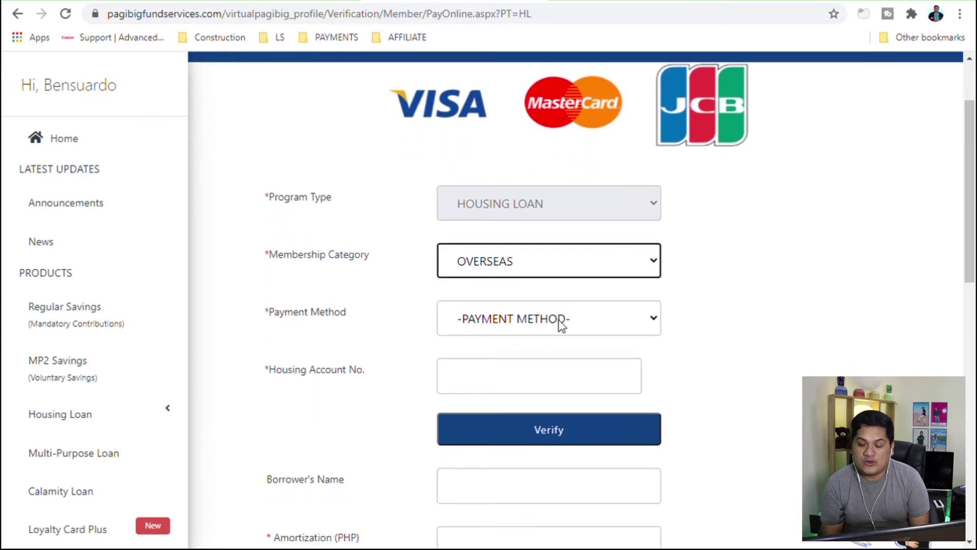
click(655, 324)
click(566, 384)
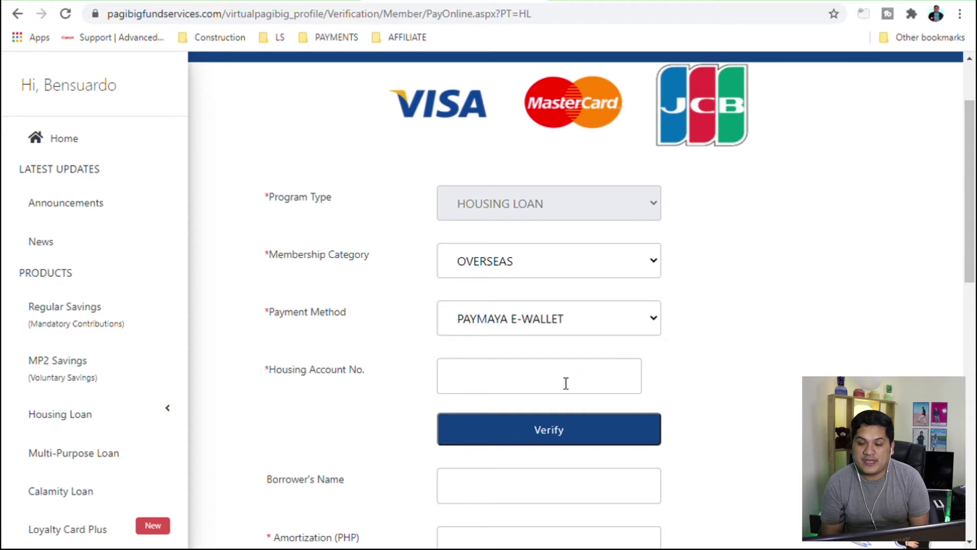
Step: Autofill the saved housing account number and verify it, filling in the borrower's name
click(566, 383)
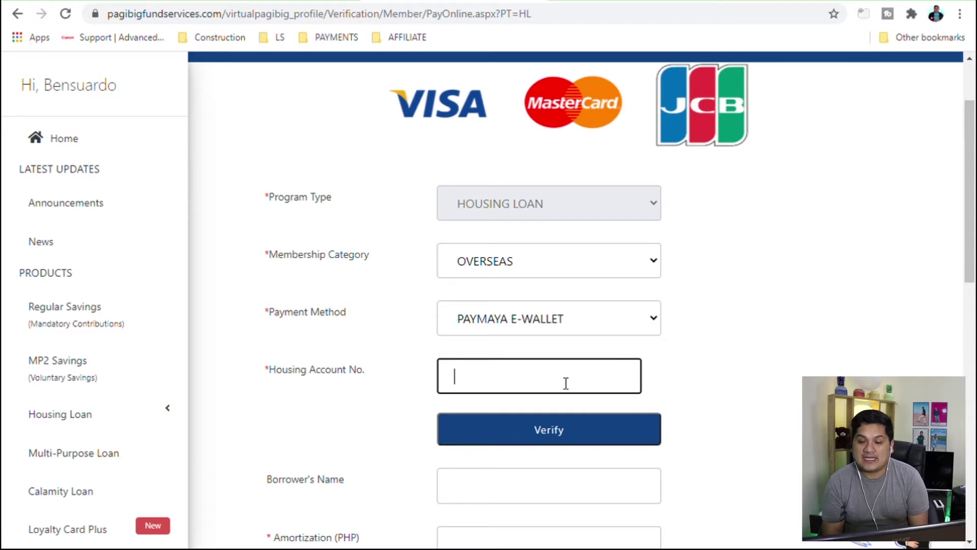
click(533, 419)
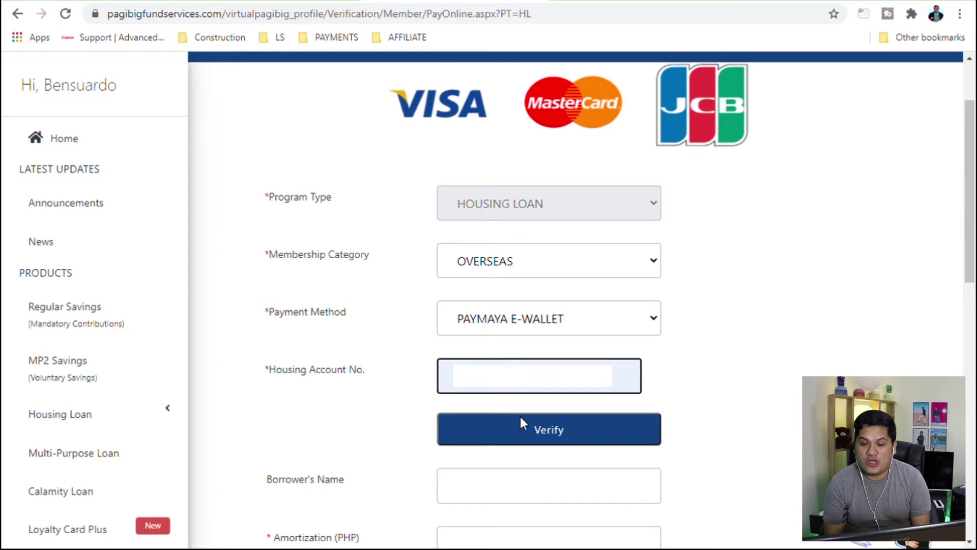
scroll(526, 424, down, 2)
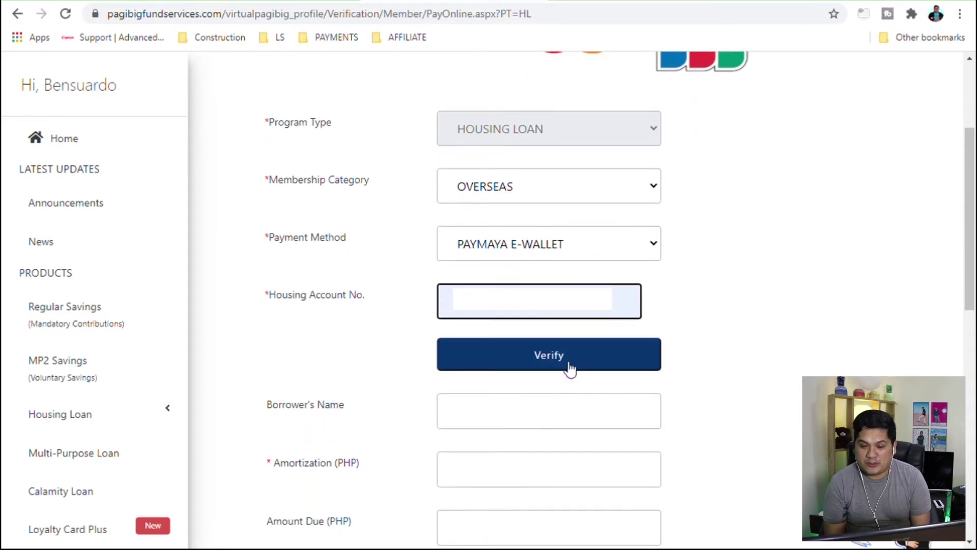
click(571, 363)
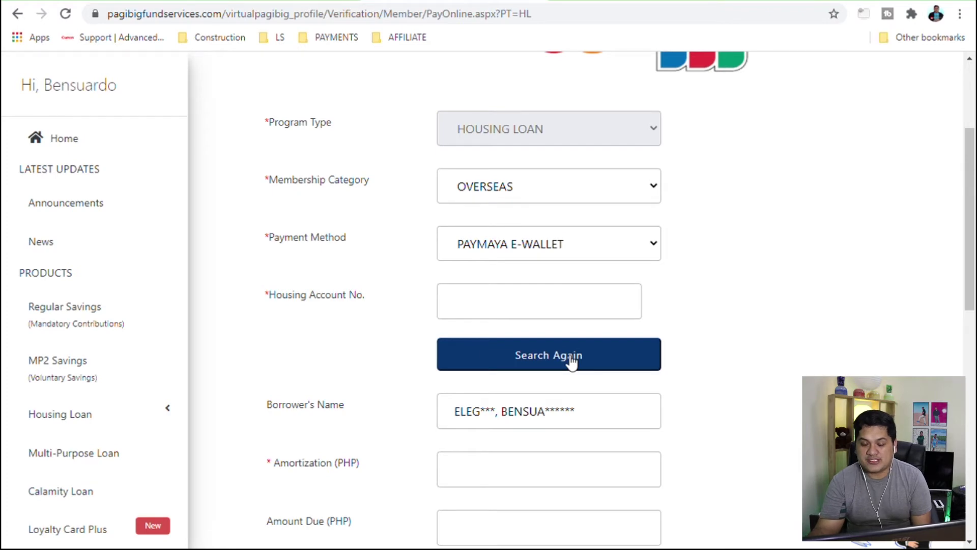
scroll(565, 381, down, 1)
click(555, 403)
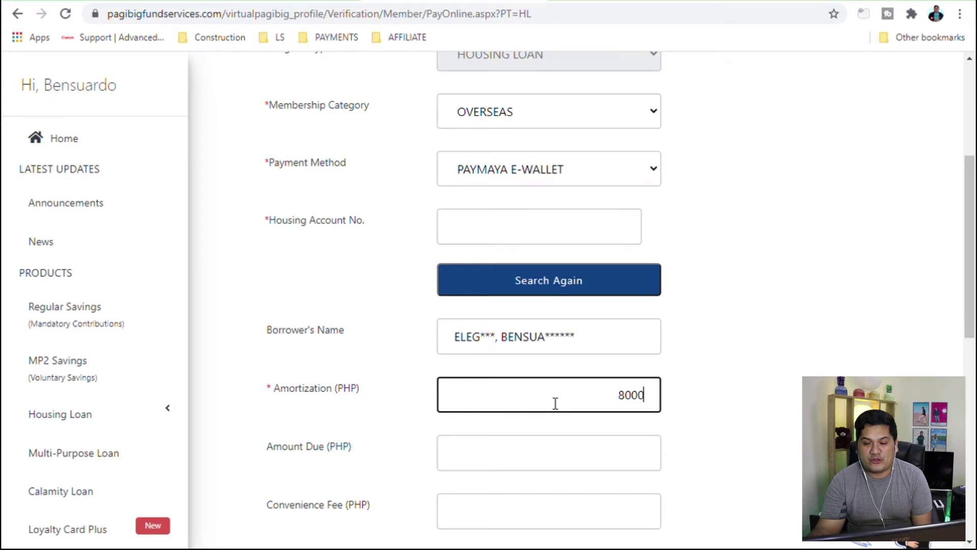
scroll(557, 404, down, 1)
Step: Enter an 8,000.00 amortization (8,005.00 total) and request SMS confirmation with prefix 0947
click(526, 416)
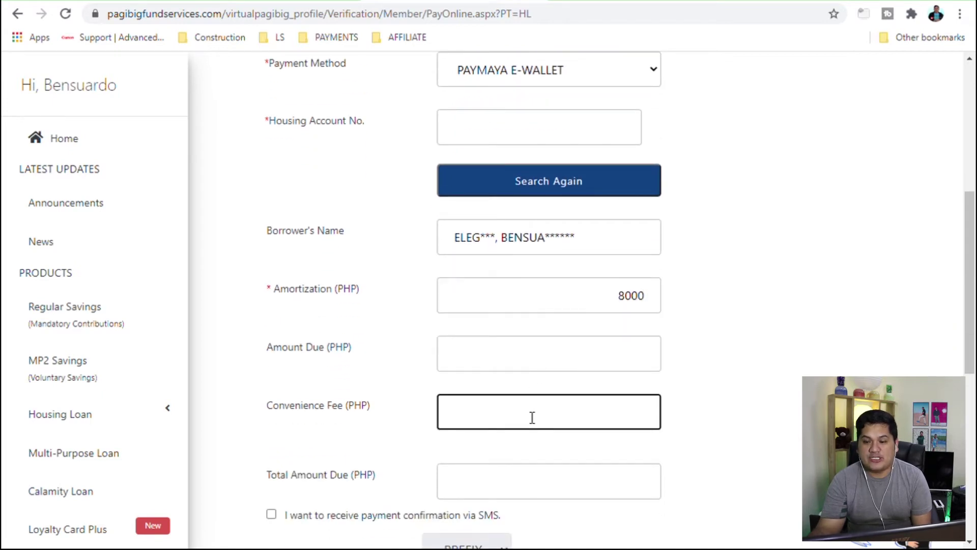
scroll(561, 461, down, 1)
scroll(555, 463, down, 1)
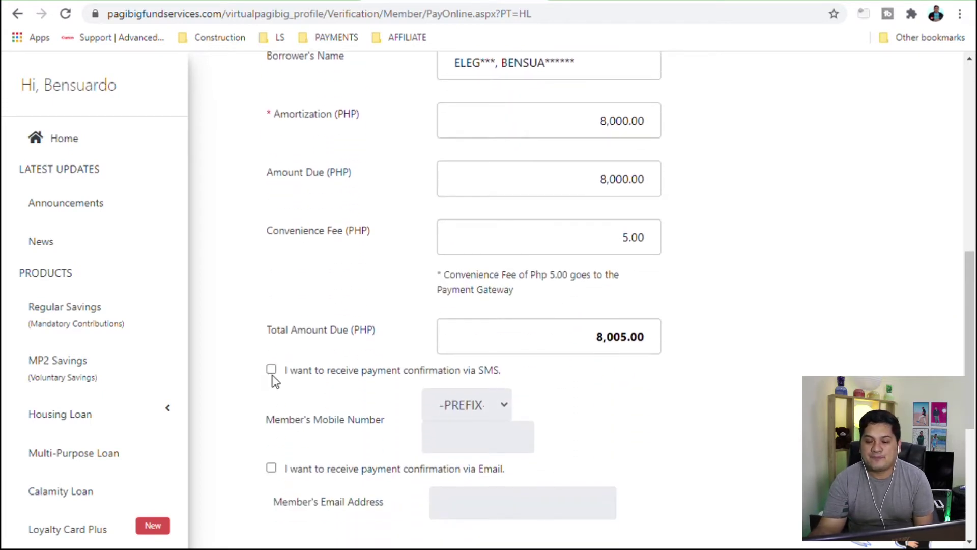
click(489, 432)
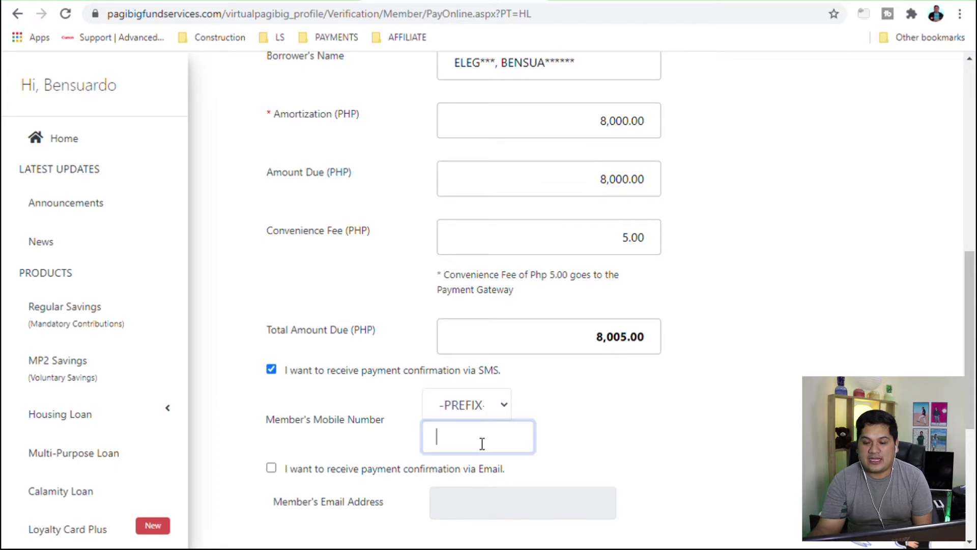
click(483, 410)
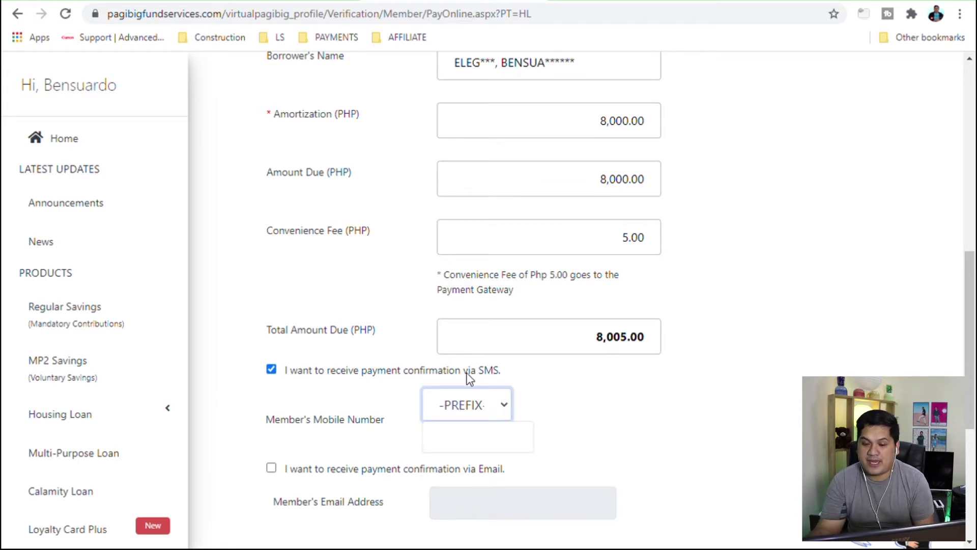
click(474, 454)
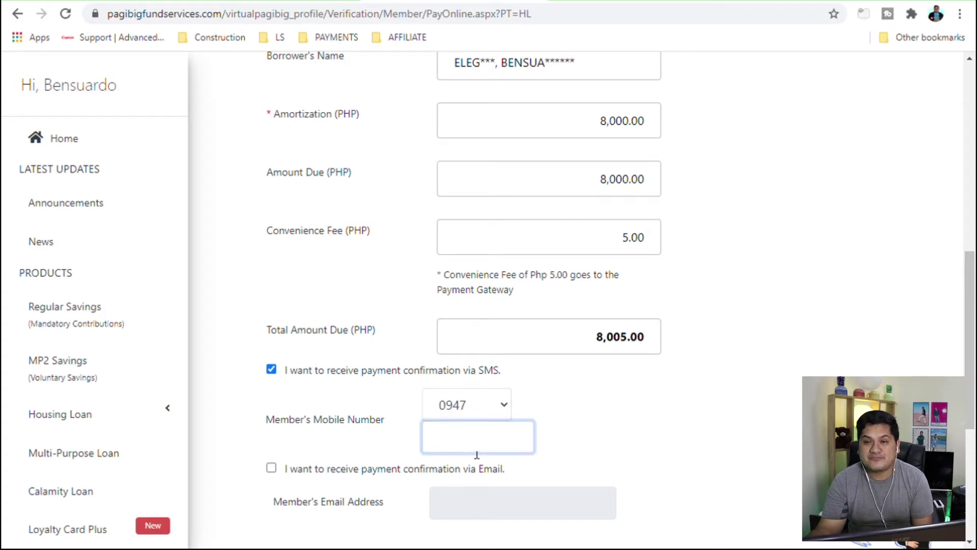
scroll(476, 455, down, 1)
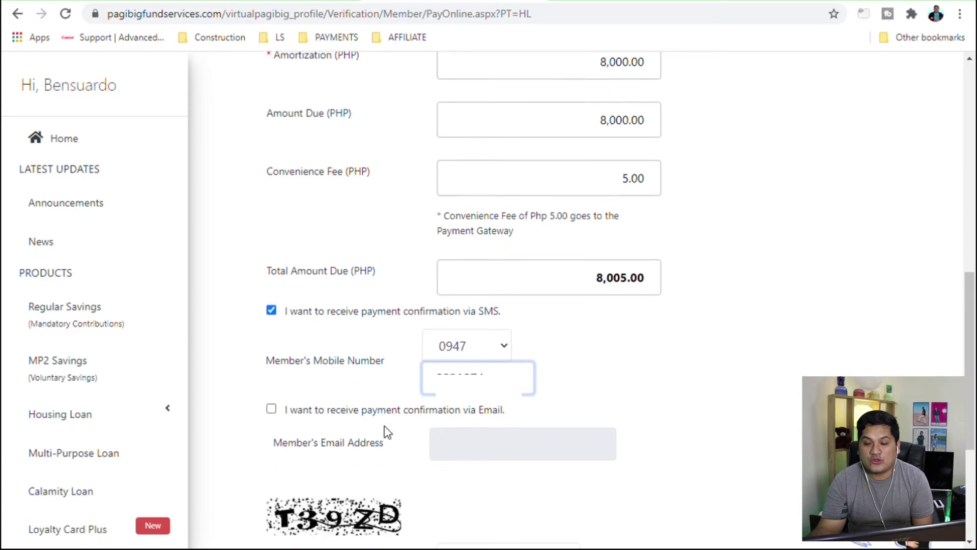
Step: Add email confirmation with the saved email, enter the security code, accept terms, and submit
click(271, 393)
click(479, 430)
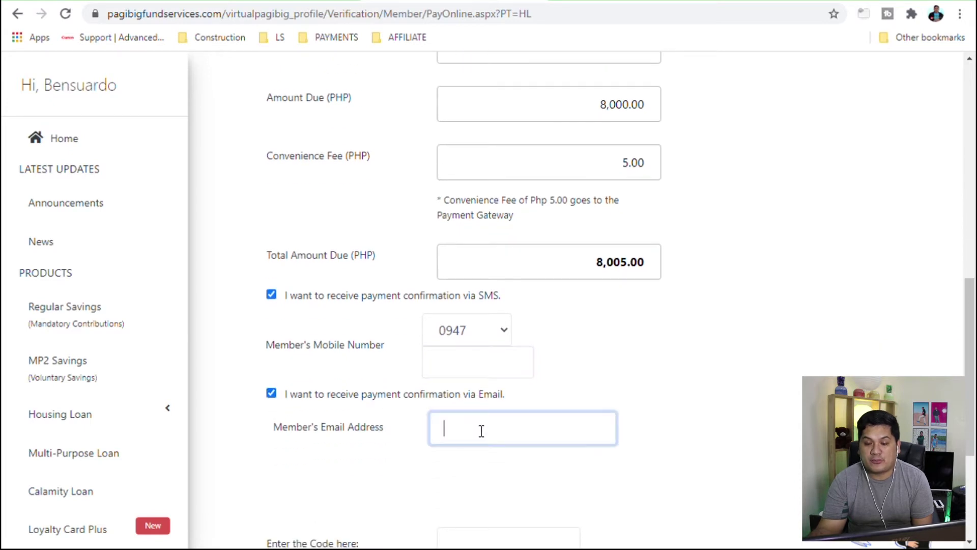
click(475, 471)
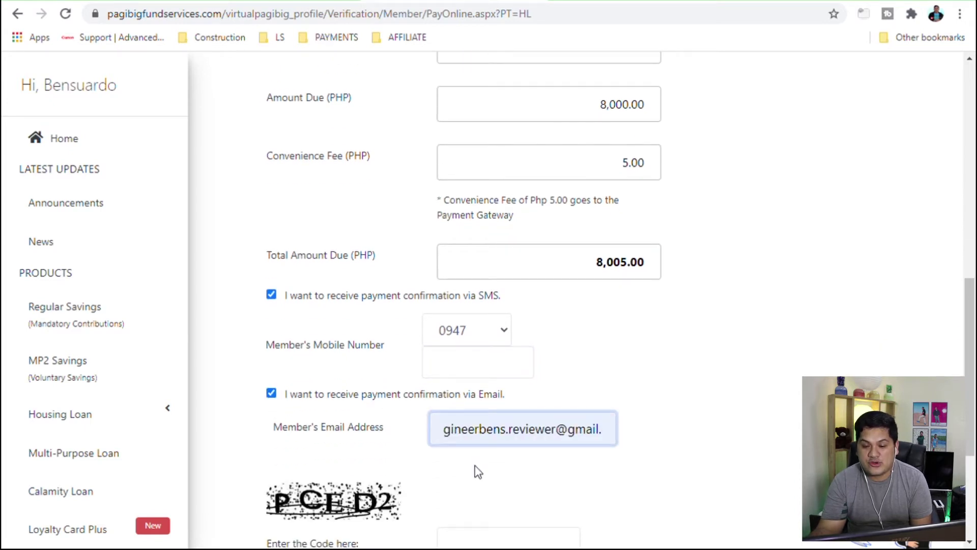
scroll(474, 470, down, 1)
click(456, 448)
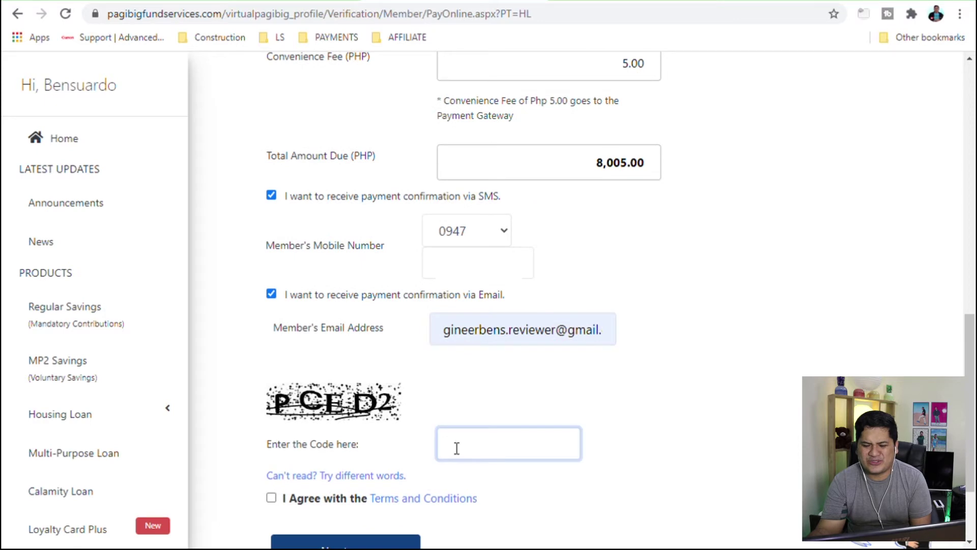
text(PCED2)
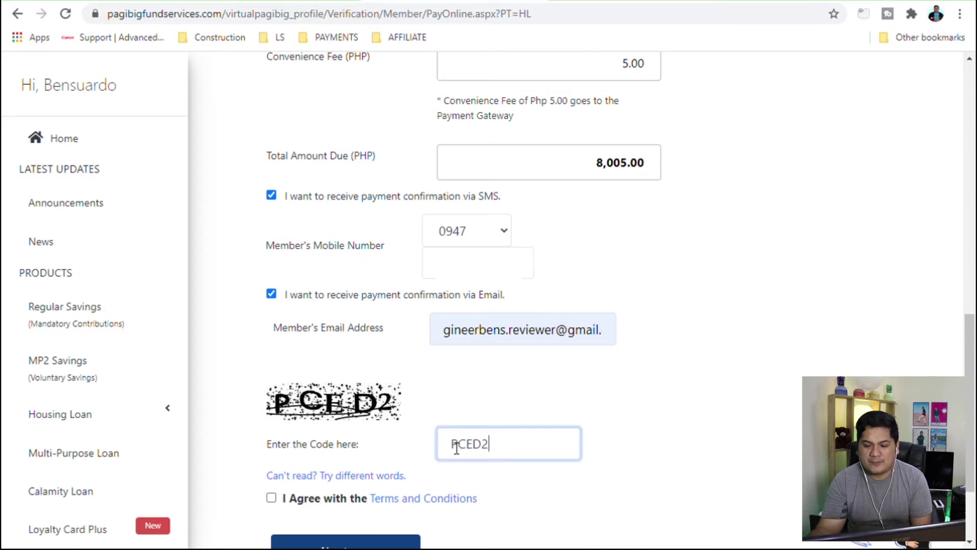
scroll(458, 458, down, 1)
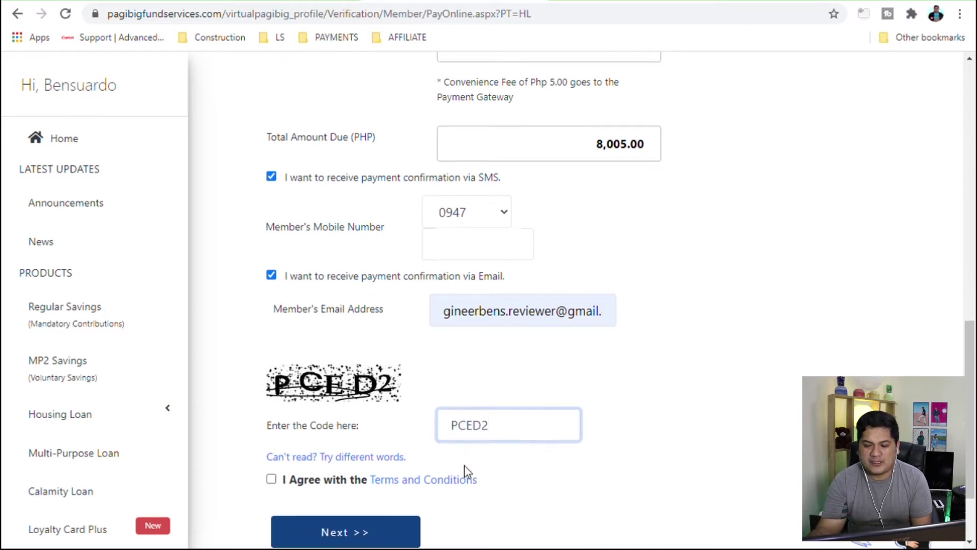
click(272, 424)
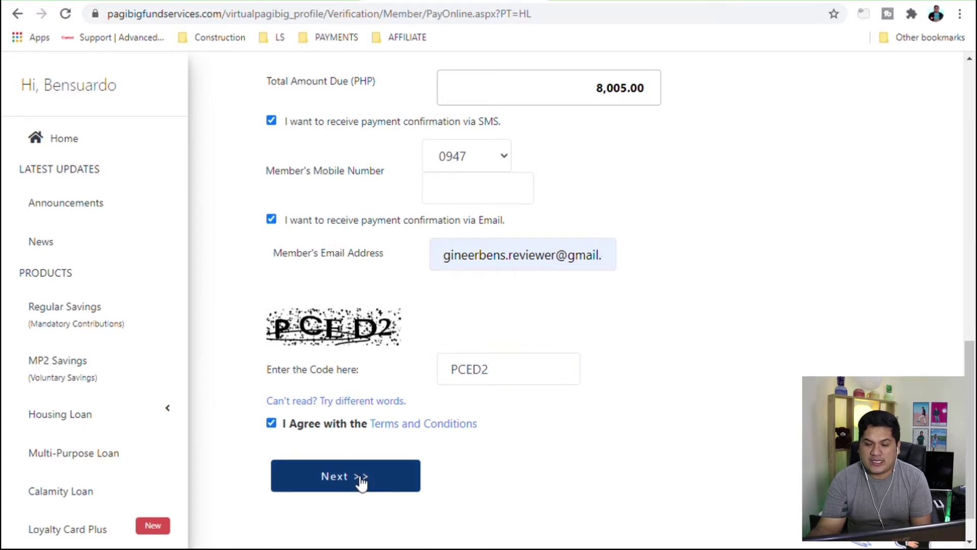
click(362, 476)
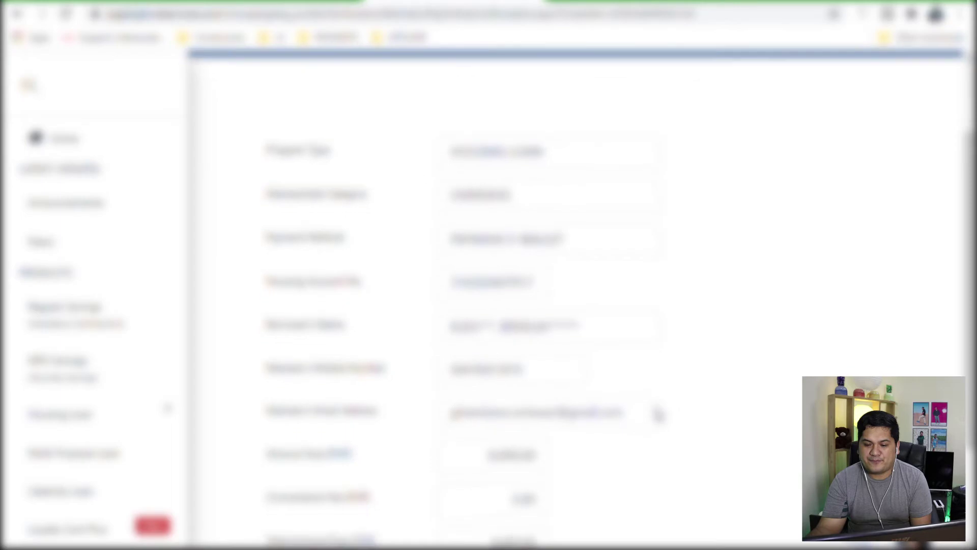
scroll(655, 410, down, 2)
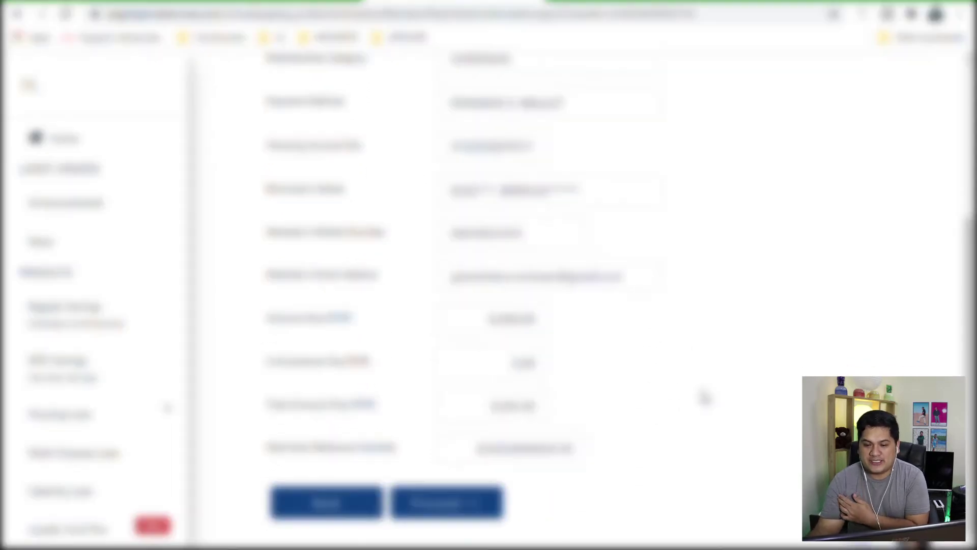
scroll(703, 397, up, 2)
scroll(703, 397, down, 2)
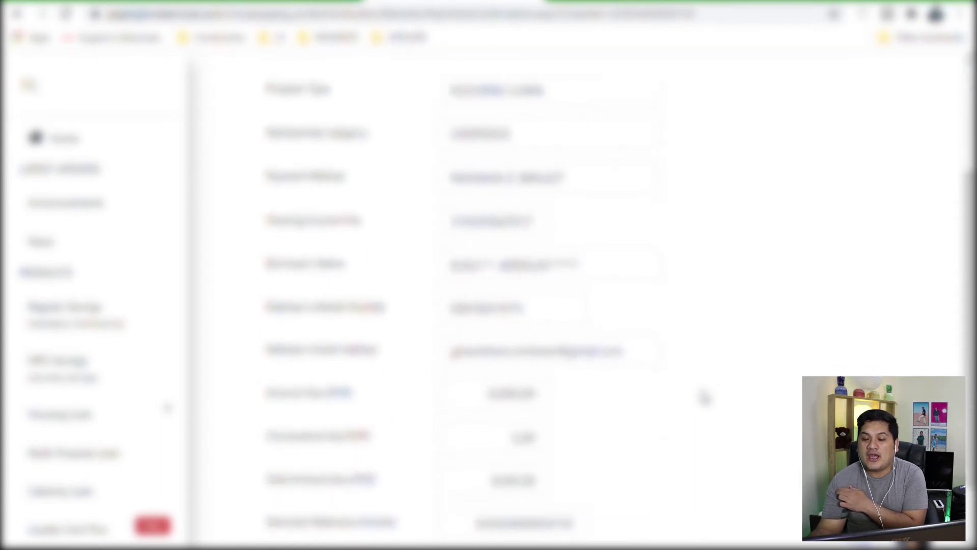
scroll(704, 397, down, 1)
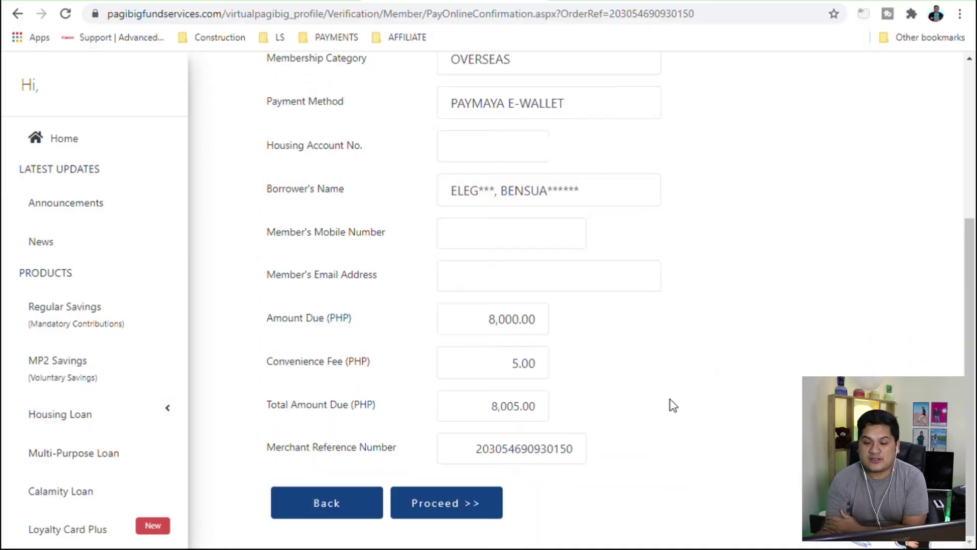
Step: Proceed from the PHP 8,005.00 confirmation page to PayMaya checkout
click(461, 508)
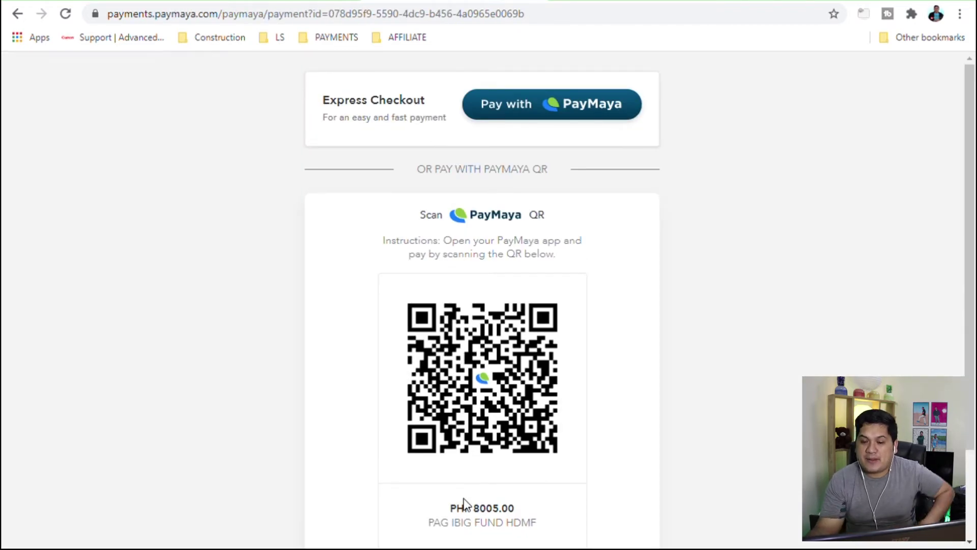
scroll(583, 540, down, 1)
scroll(582, 541, down, 1)
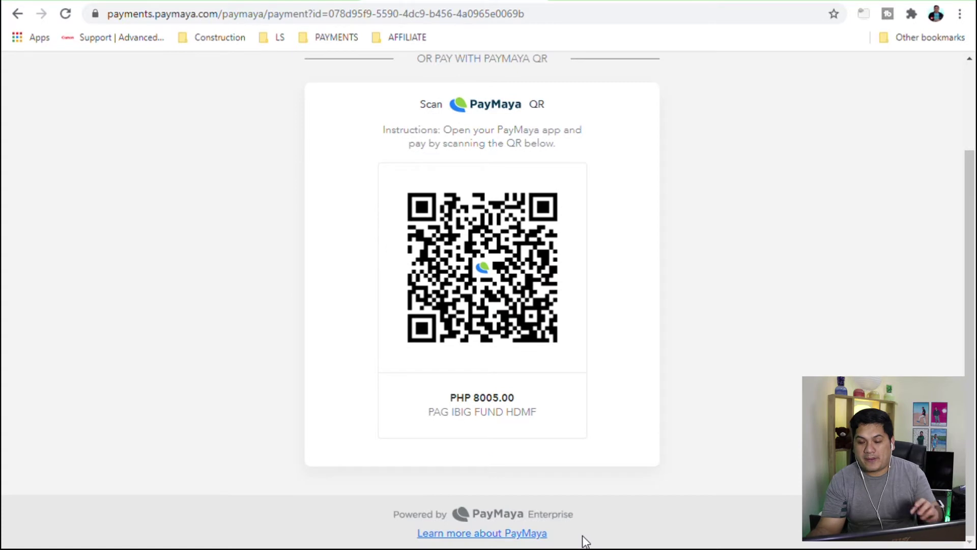
scroll(582, 541, up, 1)
scroll(583, 541, up, 1)
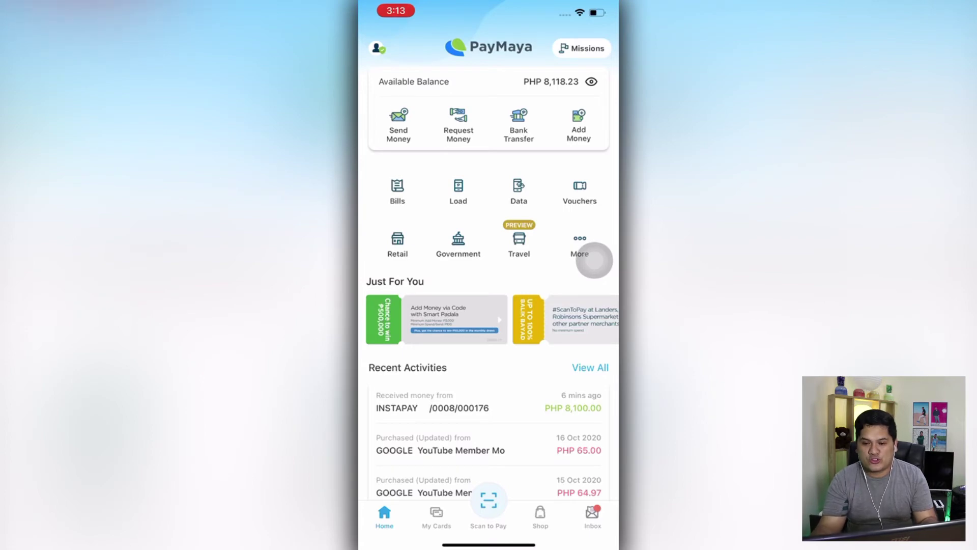
Step: Scan the QR code, pay PHP 8,005.00 to PAG IBIG FUND HDMF, and screenshot the receipt
click(488, 504)
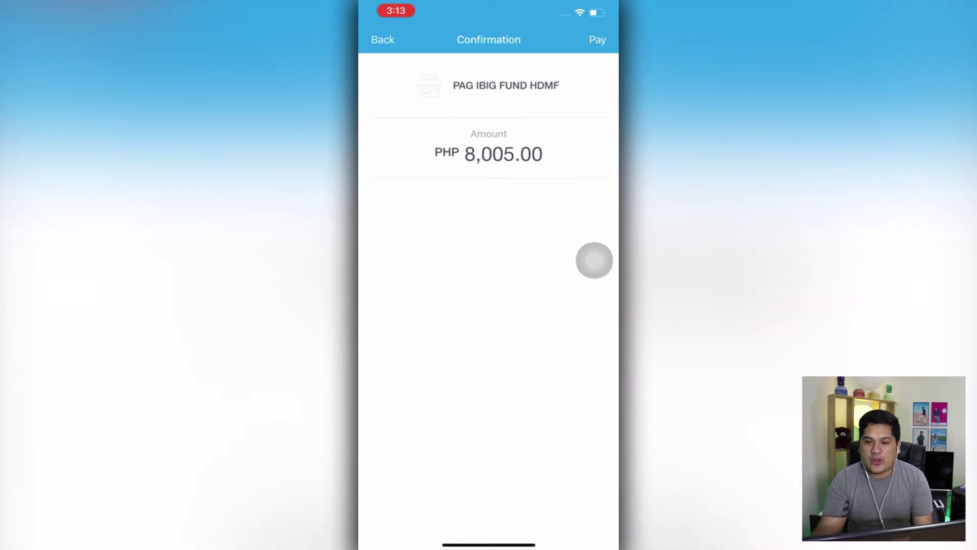
click(597, 39)
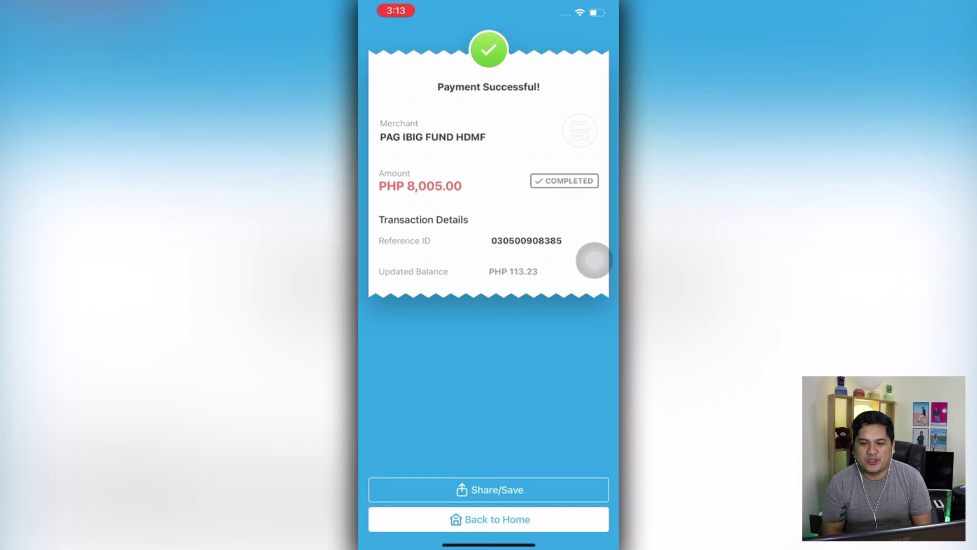
click(595, 260)
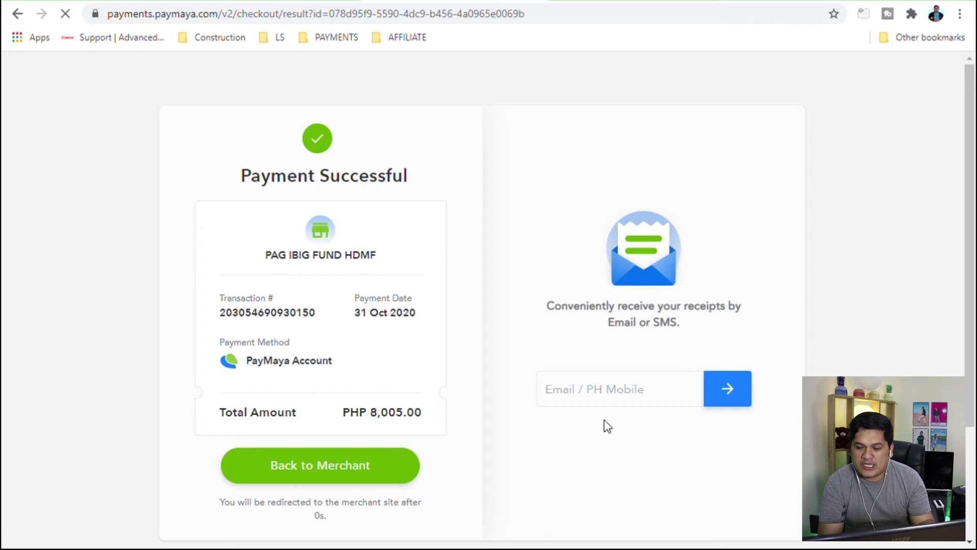
Step: Select the Email / PH Mobile field to enter the receipt's email address
click(588, 390)
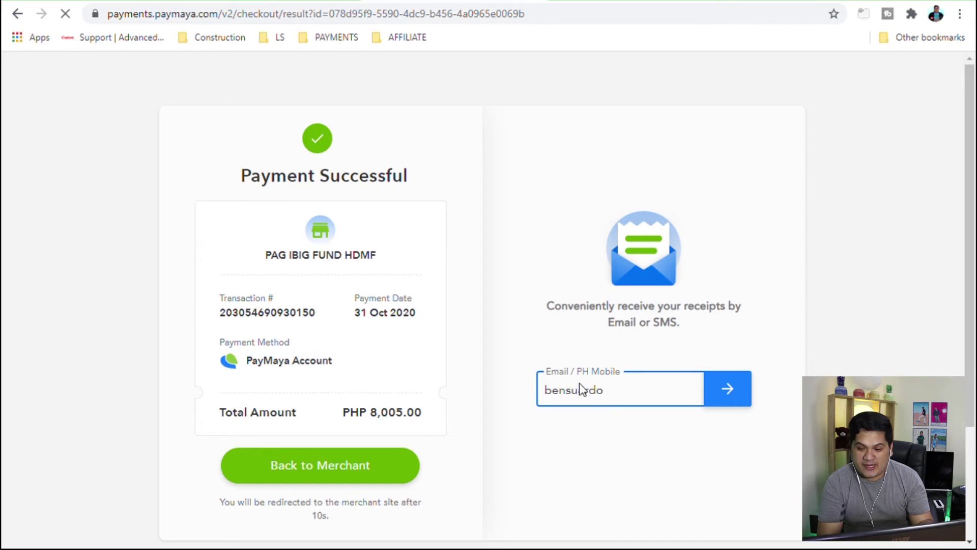
text(0)
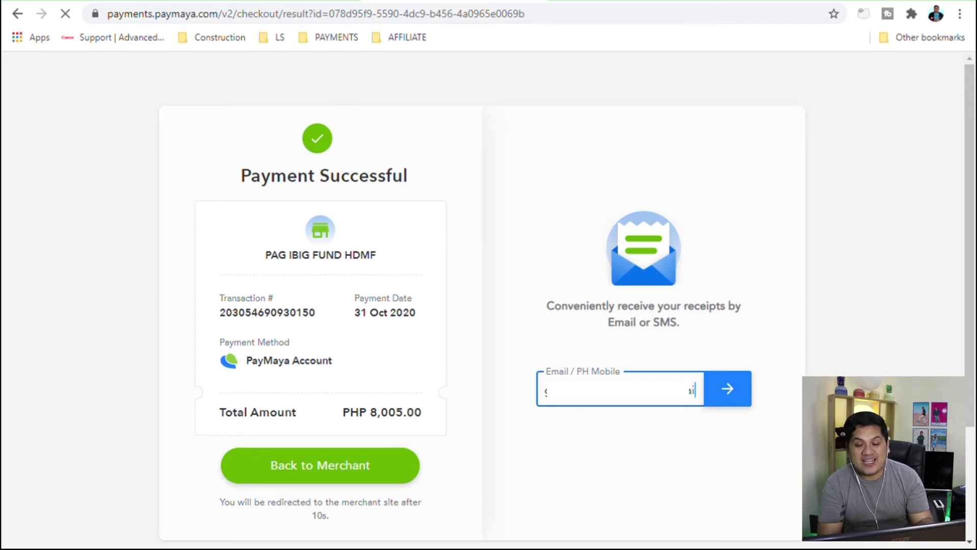
text(m)
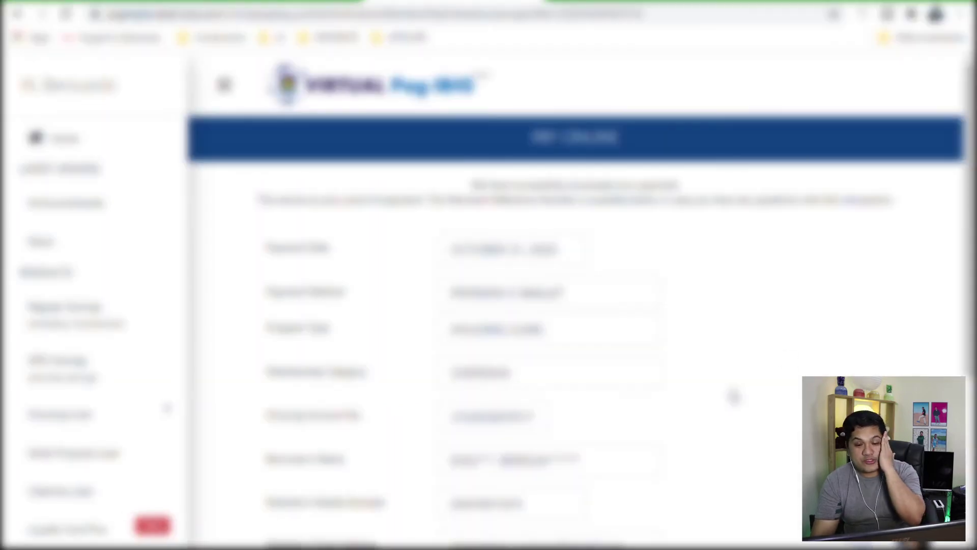
scroll(580, 306, down, 3)
scroll(580, 306, down, 1)
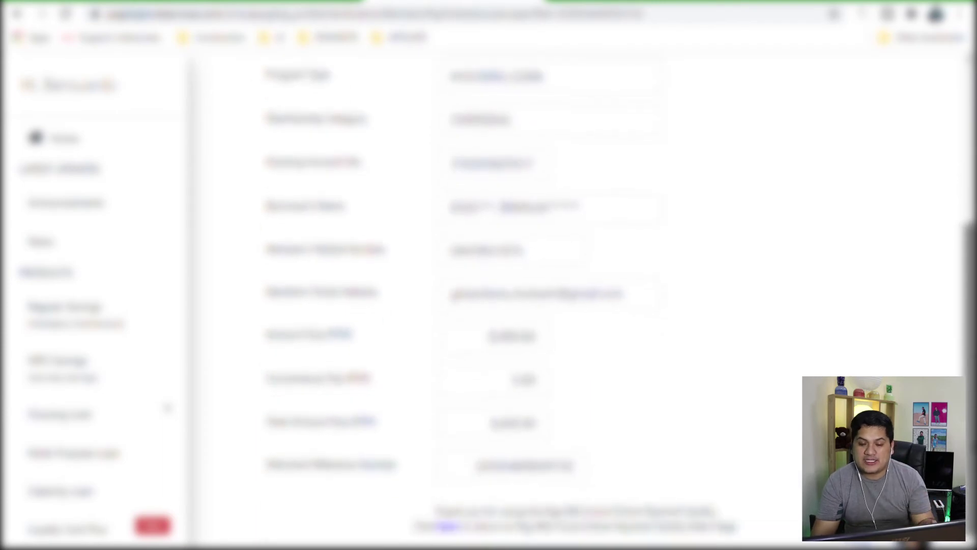
scroll(581, 305, up, 4)
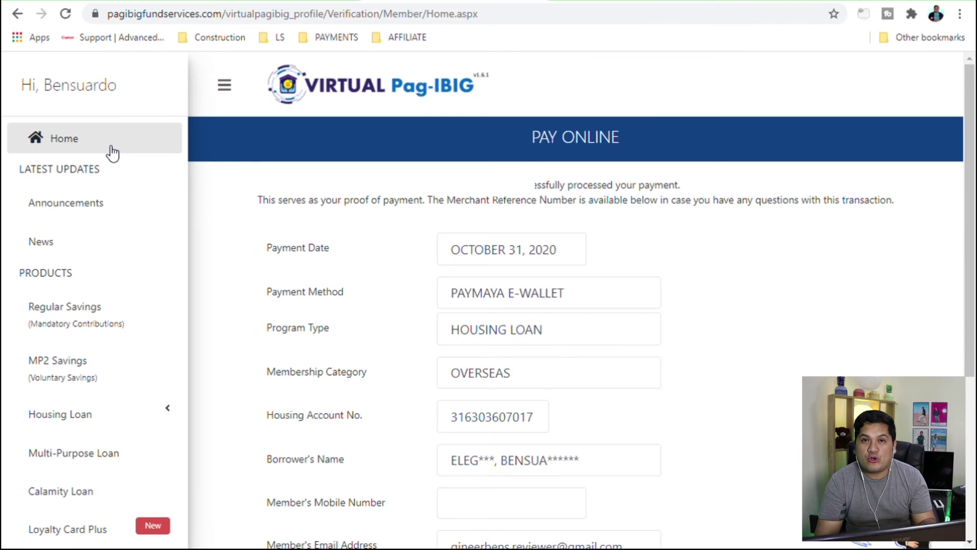
Step: Go Home, expand Housing Loan, and open the linked housing loan account's details page
click(113, 153)
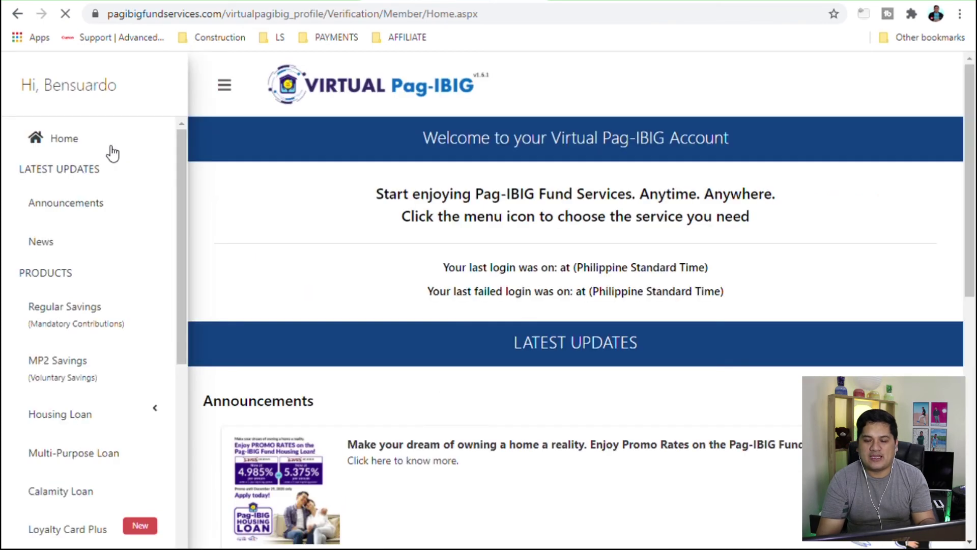
click(973, 413)
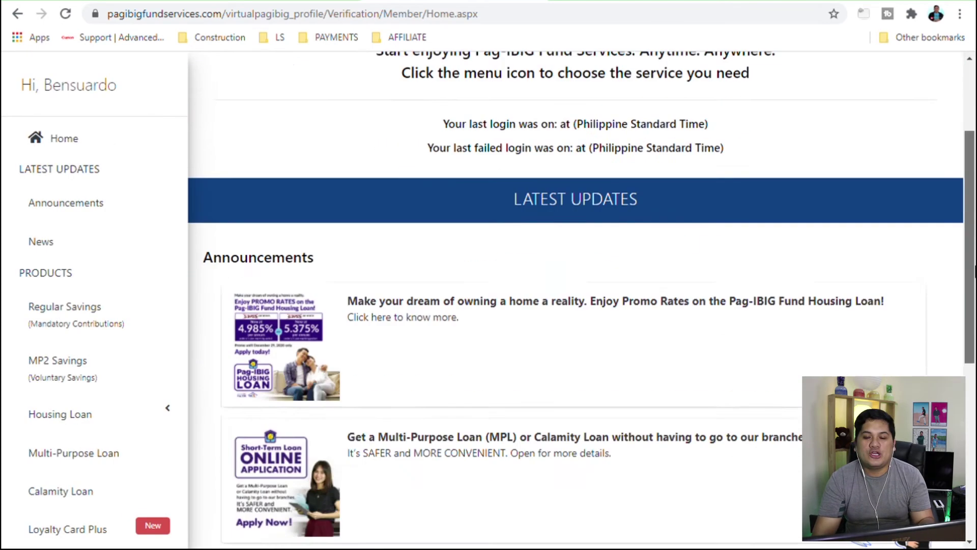
drag(973, 412, 972, 433)
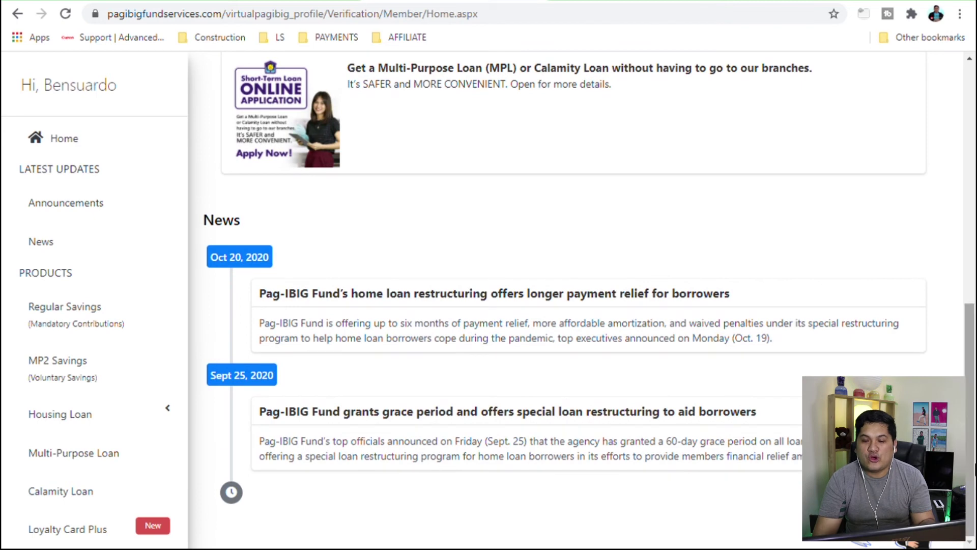
scroll(423, 392, up, 2)
scroll(423, 392, up, 2)
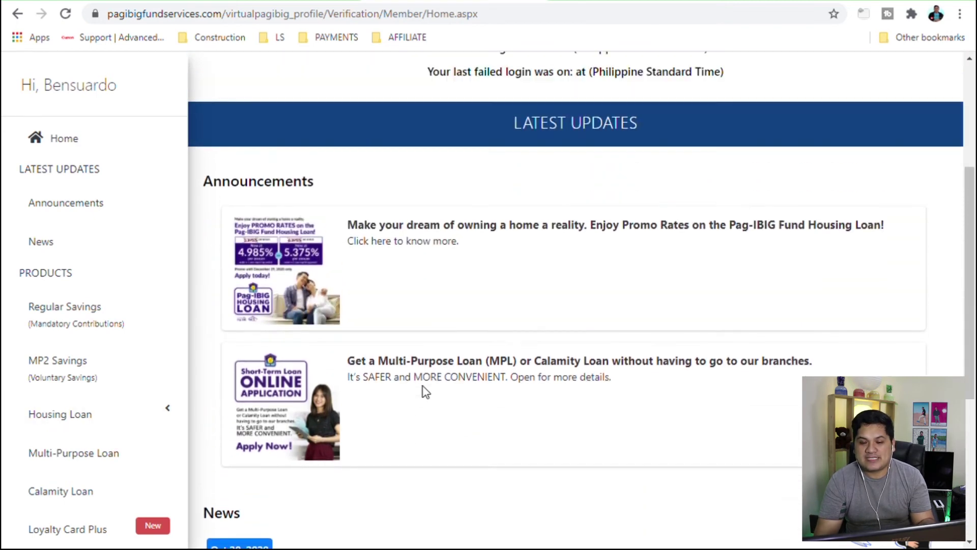
scroll(414, 395, up, 1)
scroll(76, 429, down, 1)
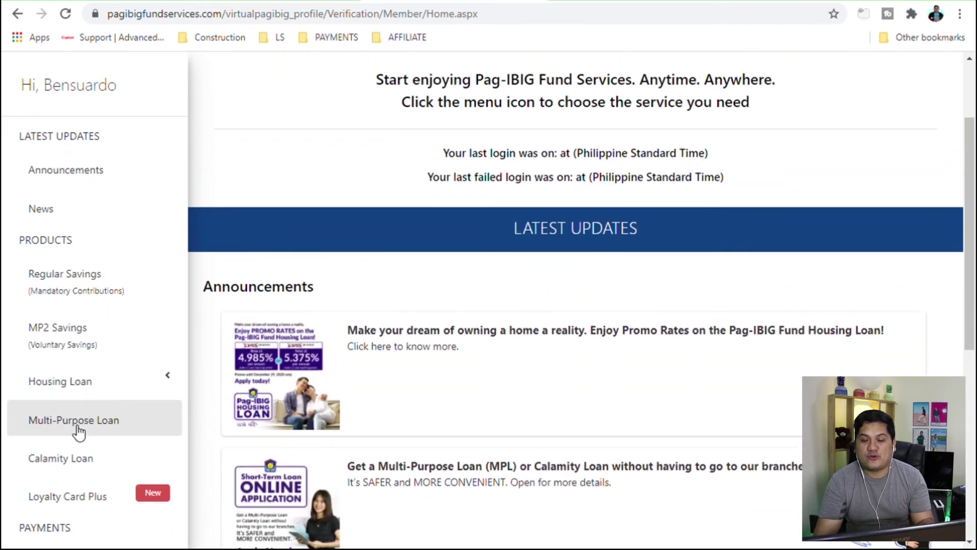
click(174, 365)
scroll(92, 337, down, 1)
click(114, 332)
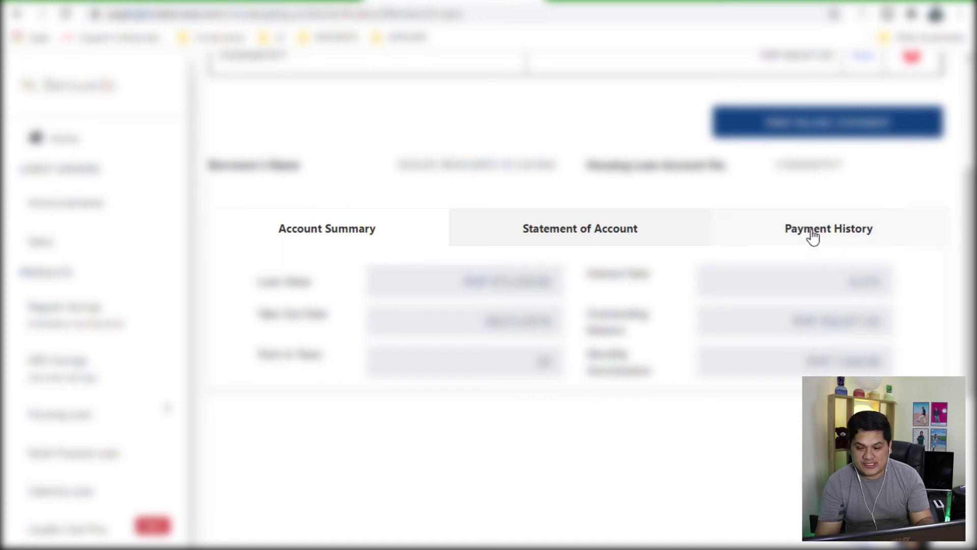
Step: Show the loan's Statement of Account with current billing and last payment details
click(617, 233)
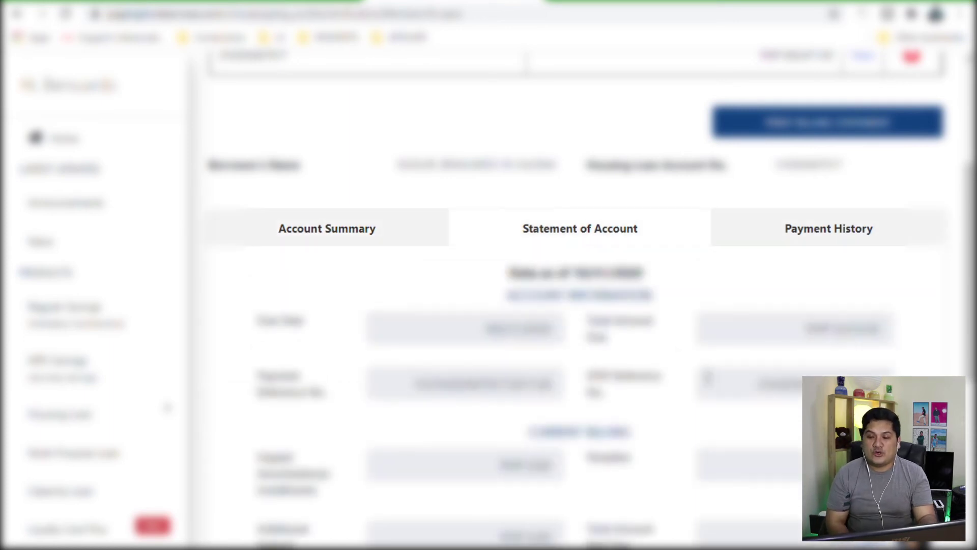
scroll(708, 376, down, 1)
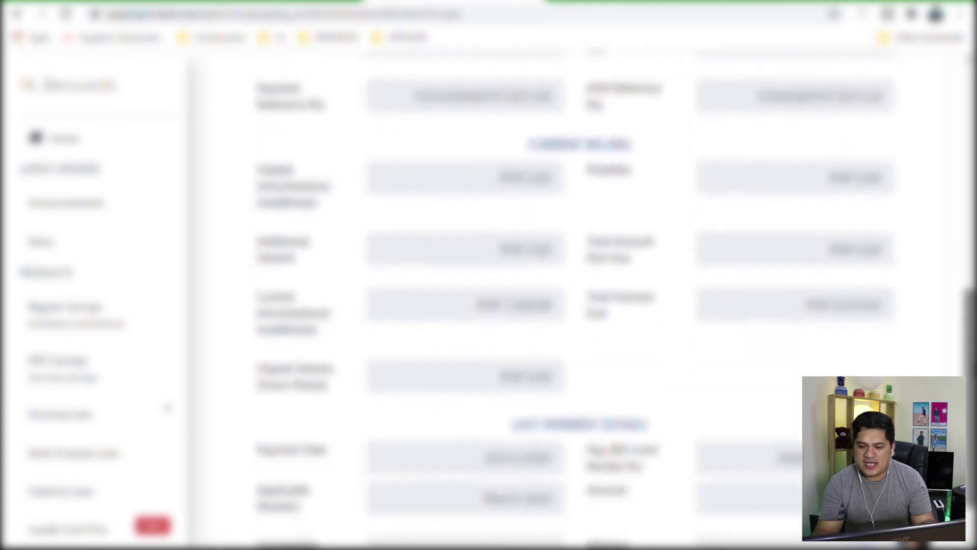
scroll(581, 305, down, 1)
scroll(580, 306, up, 10)
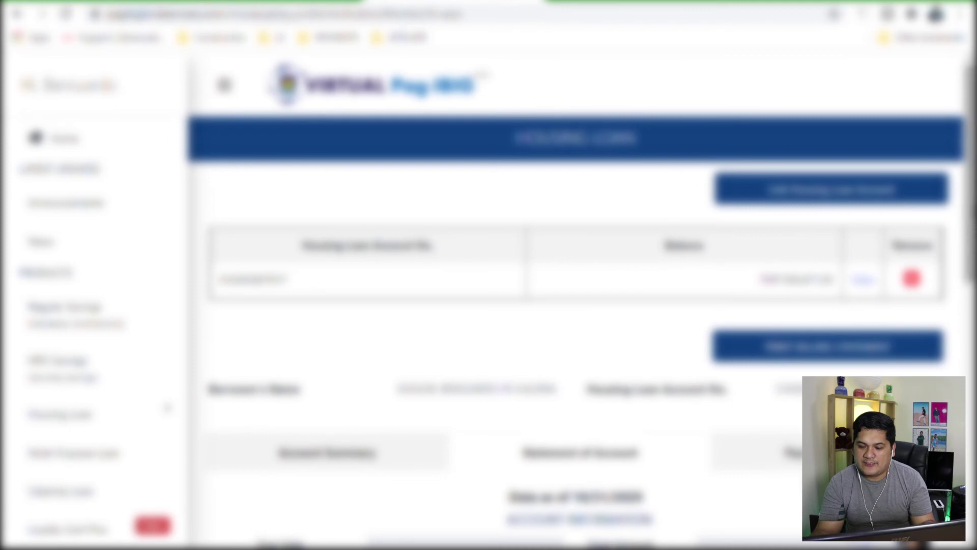
scroll(973, 302, down, 1)
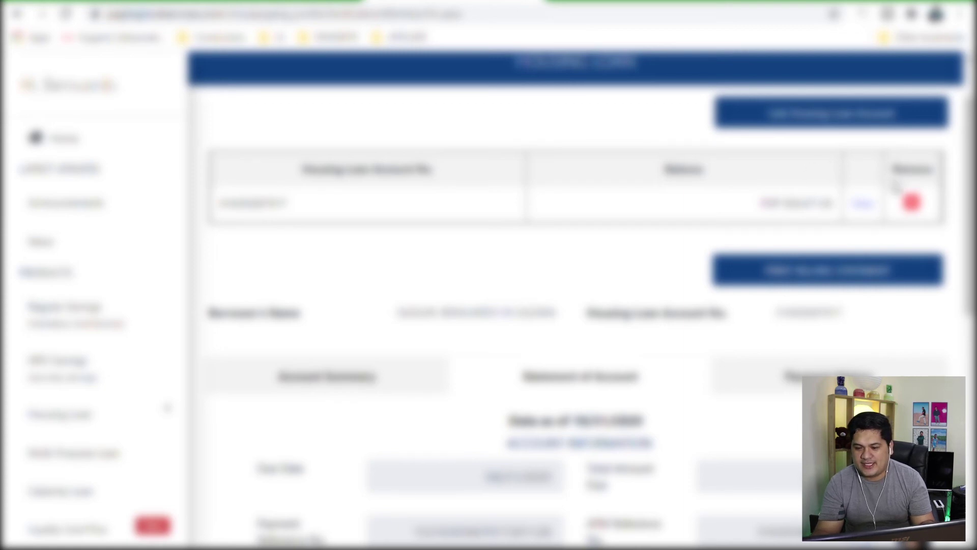
scroll(896, 189, down, 6)
scroll(579, 174, up, 10)
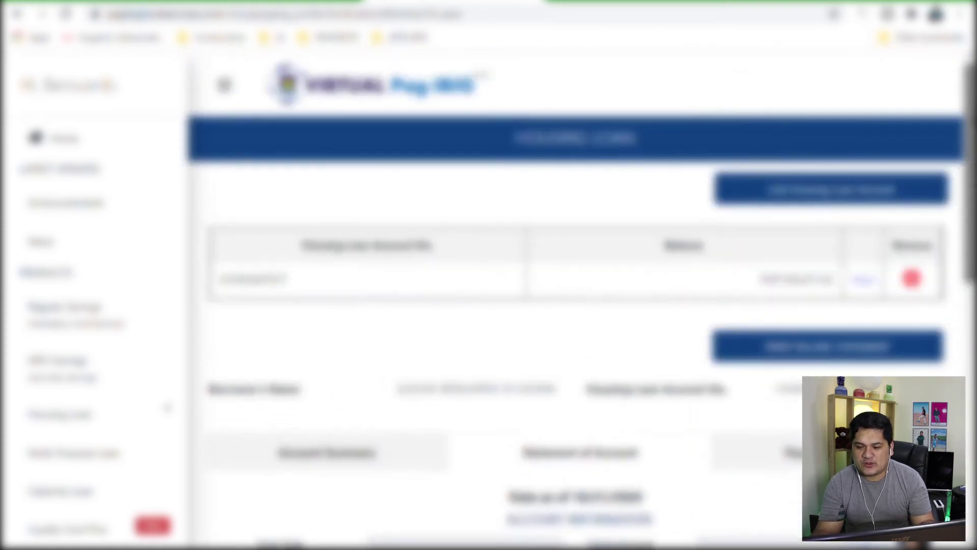
scroll(122, 290, down, 1)
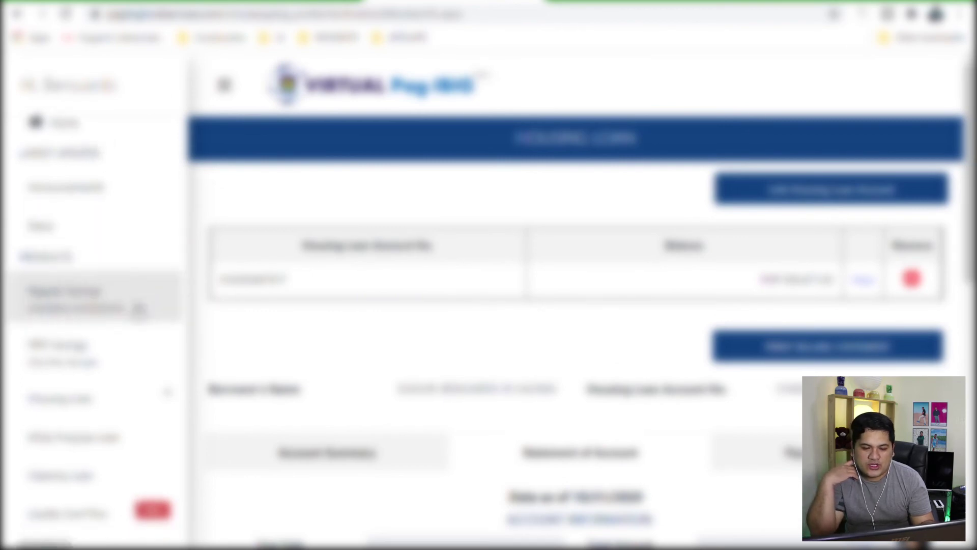
scroll(657, 400, down, 2)
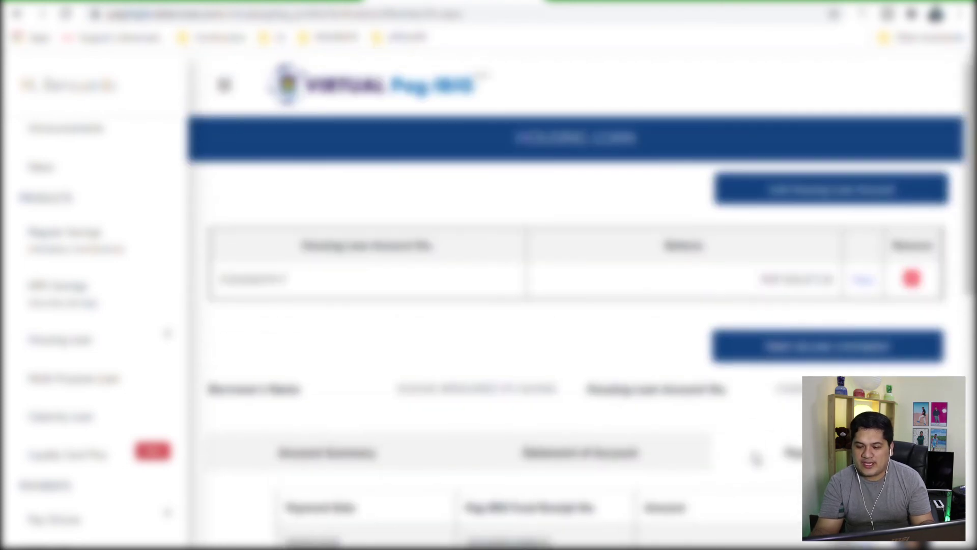
scroll(755, 458, down, 4)
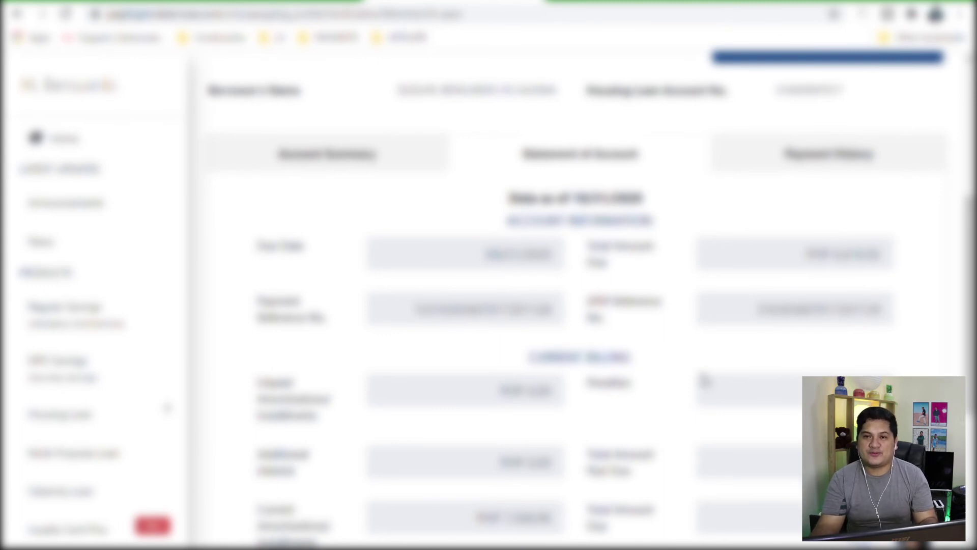
scroll(704, 381, down, 1)
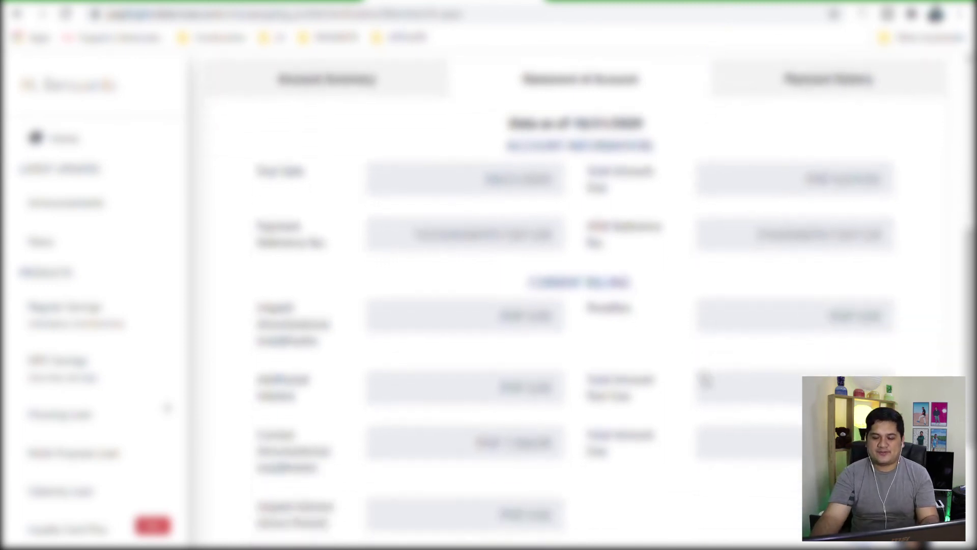